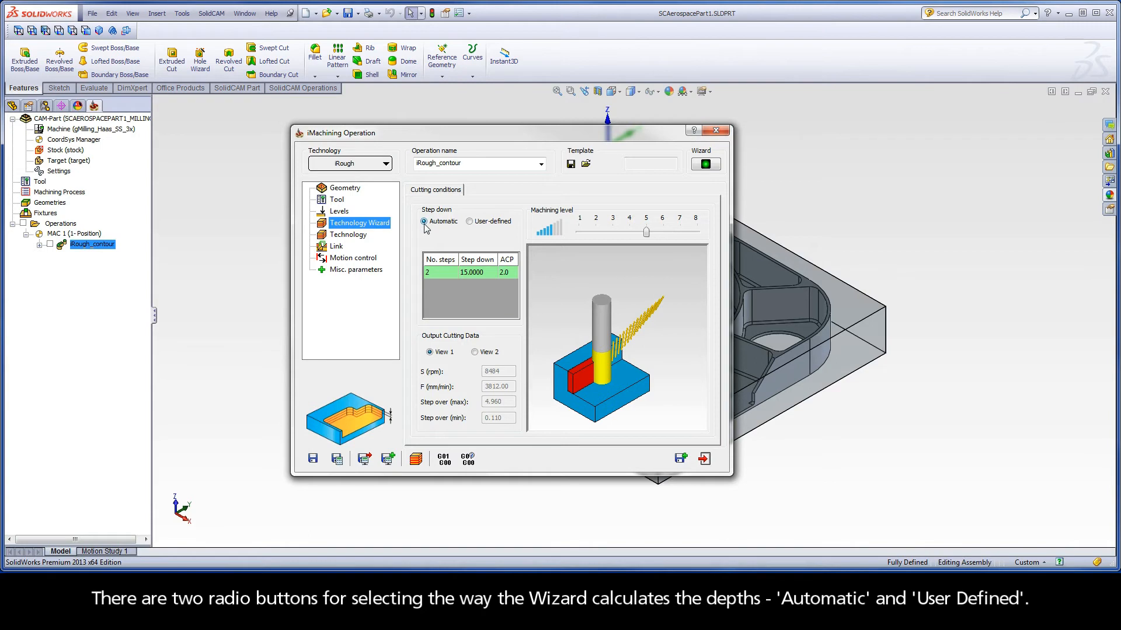
Compare the User-defined step down mode, return to Automatic, and save and calculate the iRough_contour operation.
click(469, 222)
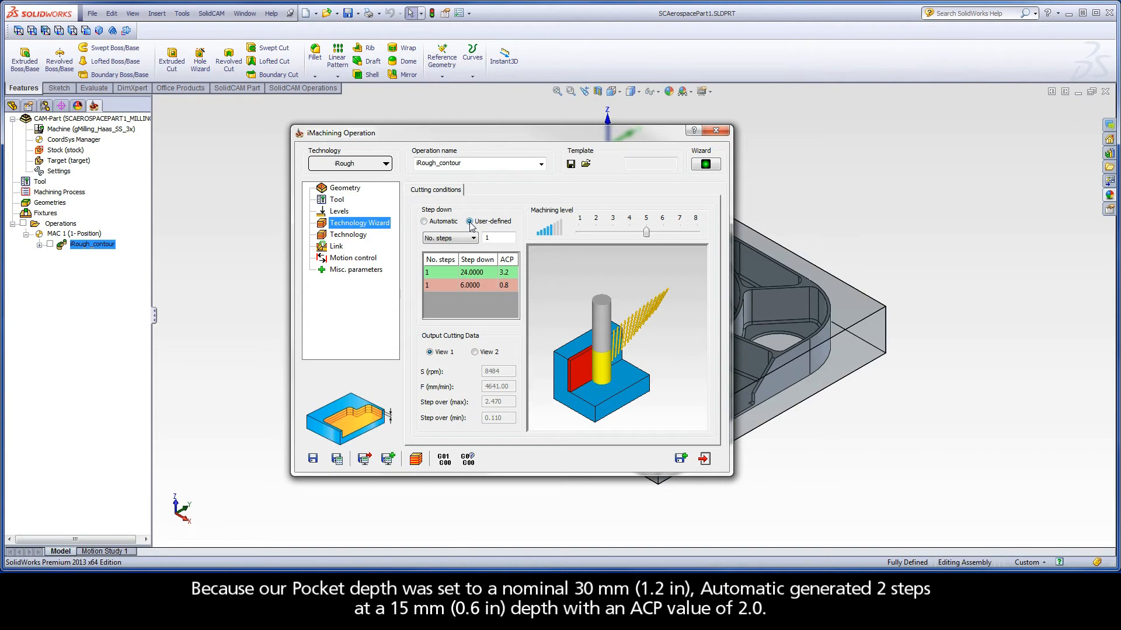
click(424, 222)
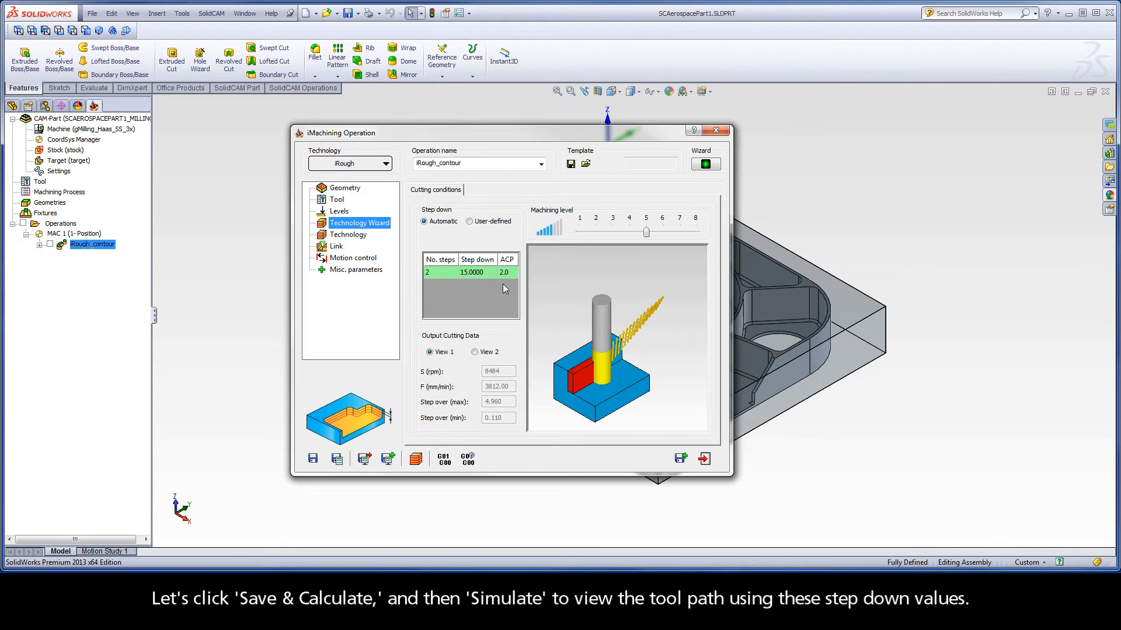
click(337, 459)
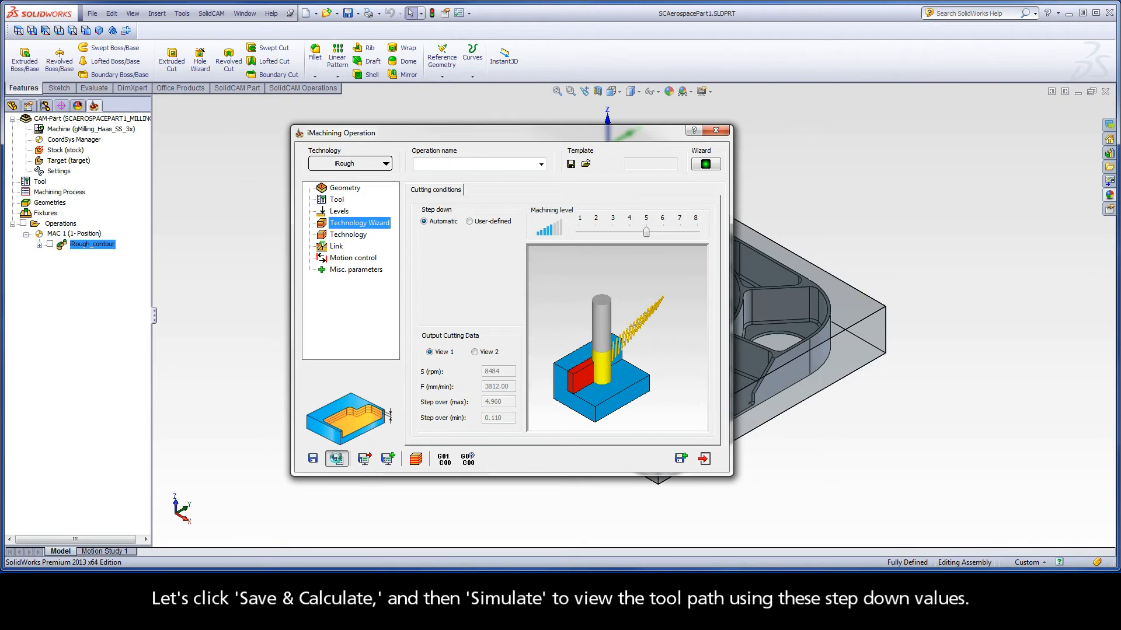
Simulate the automatic step down tool path in Host CAD mode to display it on the model.
click(416, 459)
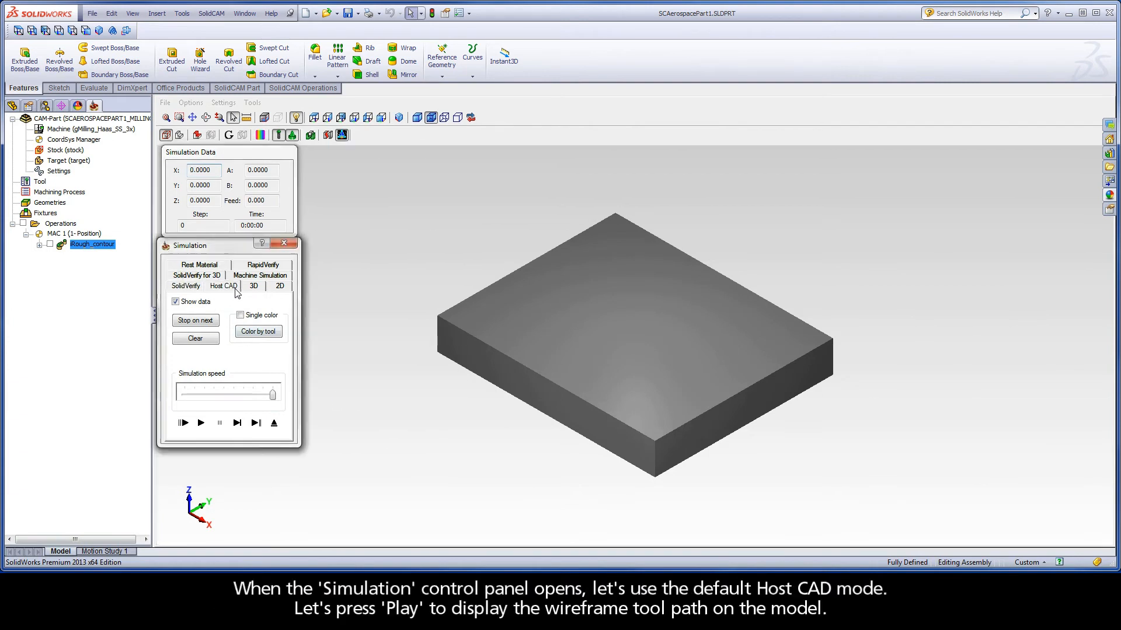
click(236, 288)
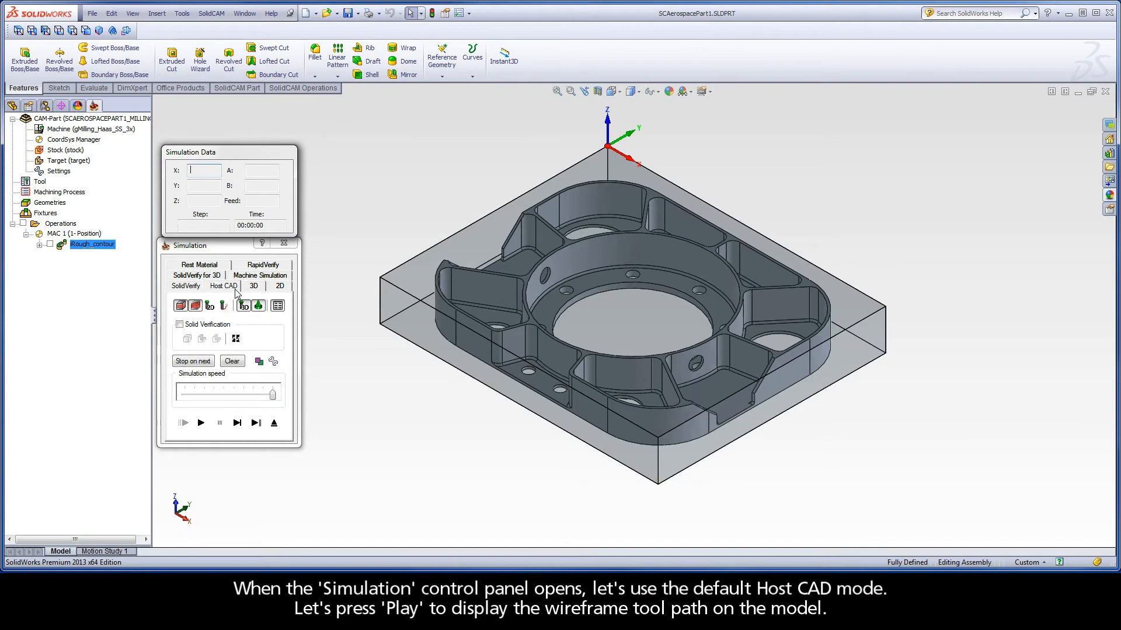
click(201, 423)
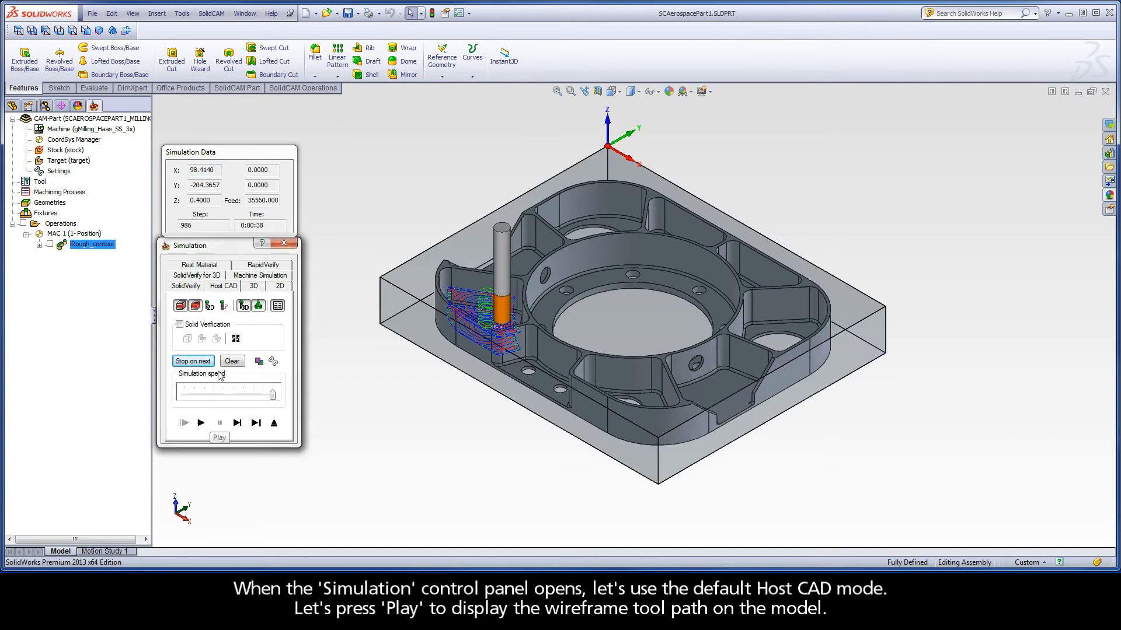
Replay the pocket's tool path at a slower simulation speed and exit the simulation.
scroll(586, 386, down, 5)
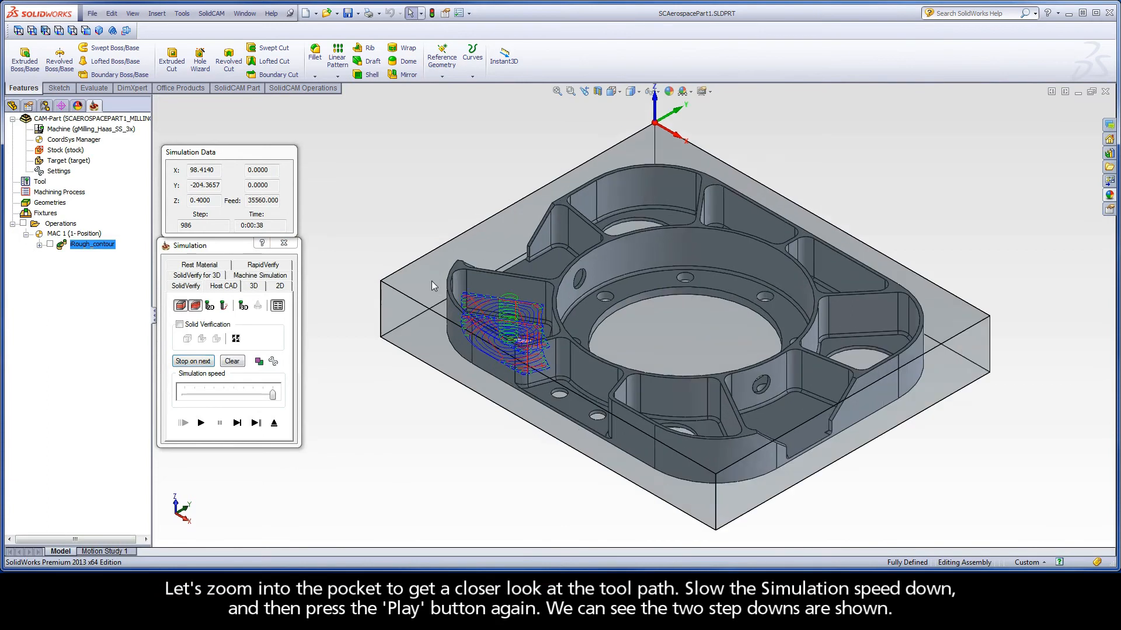
scroll(585, 387, down, 4)
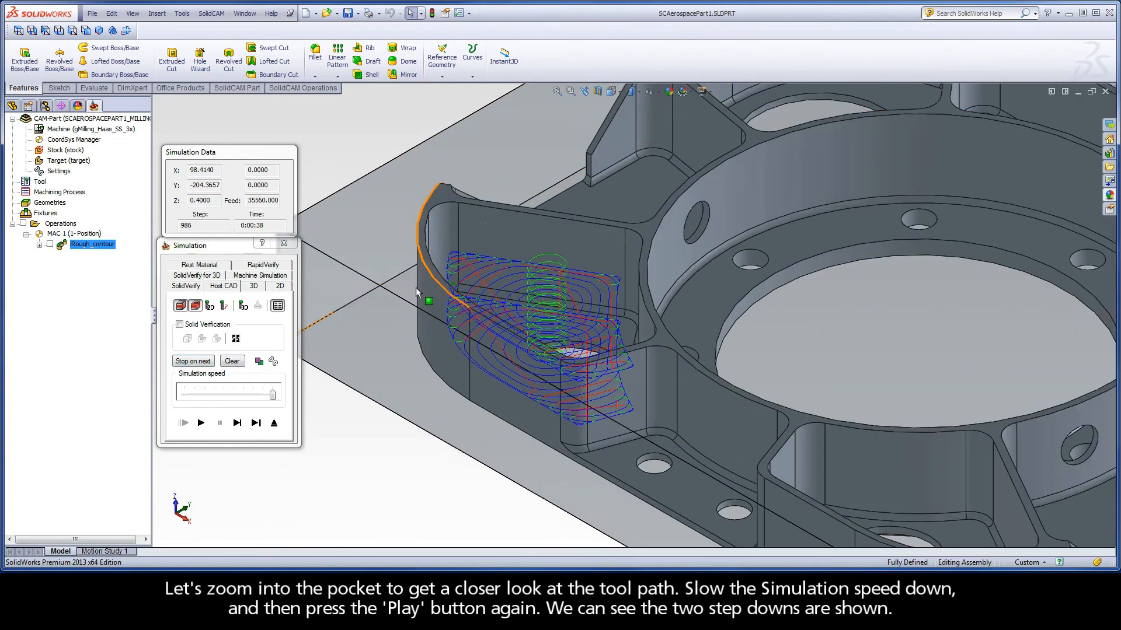
drag(272, 394, 243, 396)
click(201, 423)
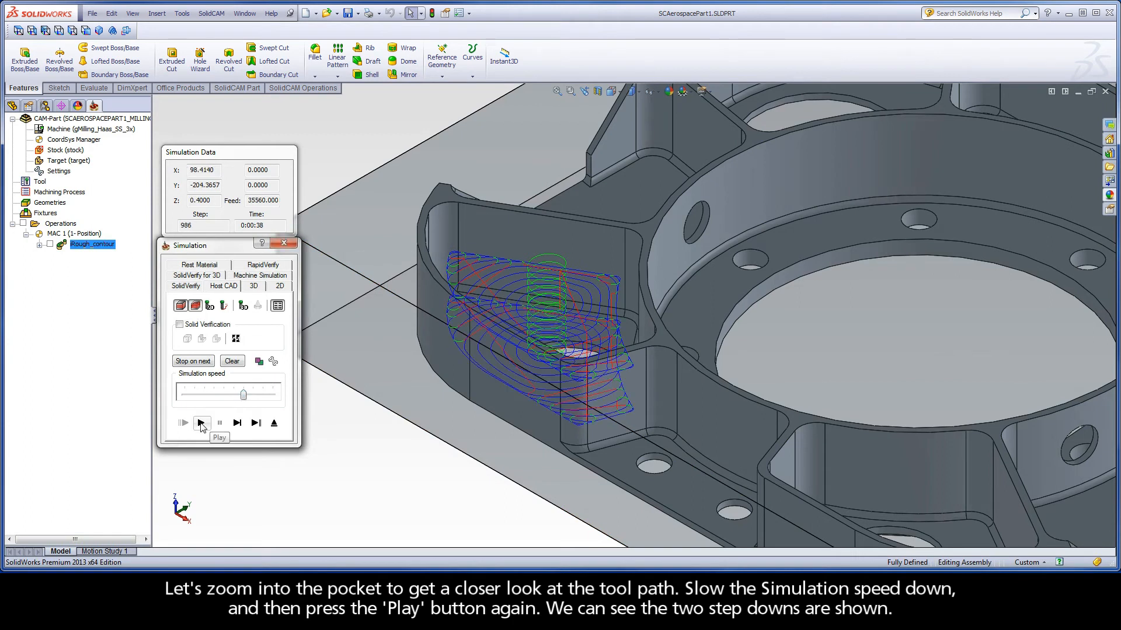
click(274, 422)
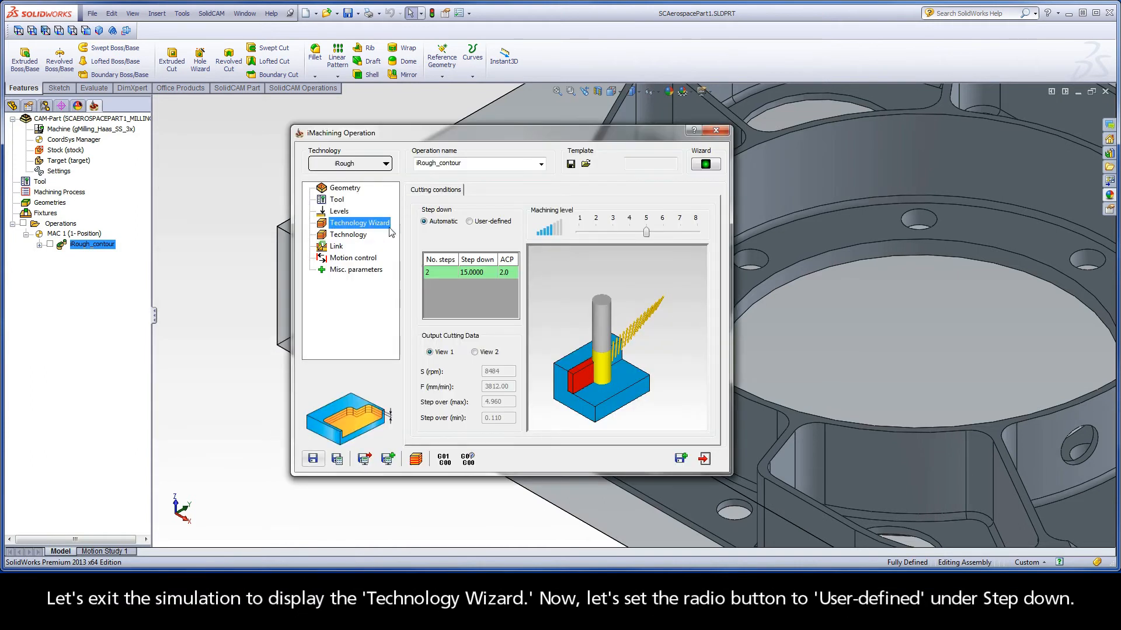
Set the step down to User-defined with No. steps at 4, and save and calculate the operation.
click(469, 222)
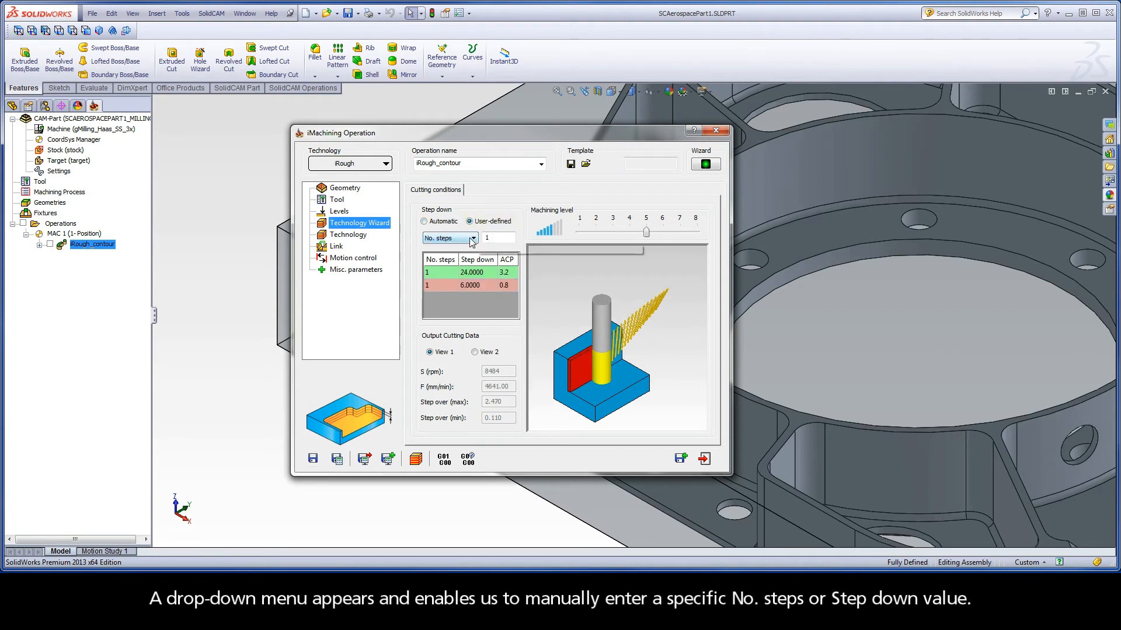
click(472, 239)
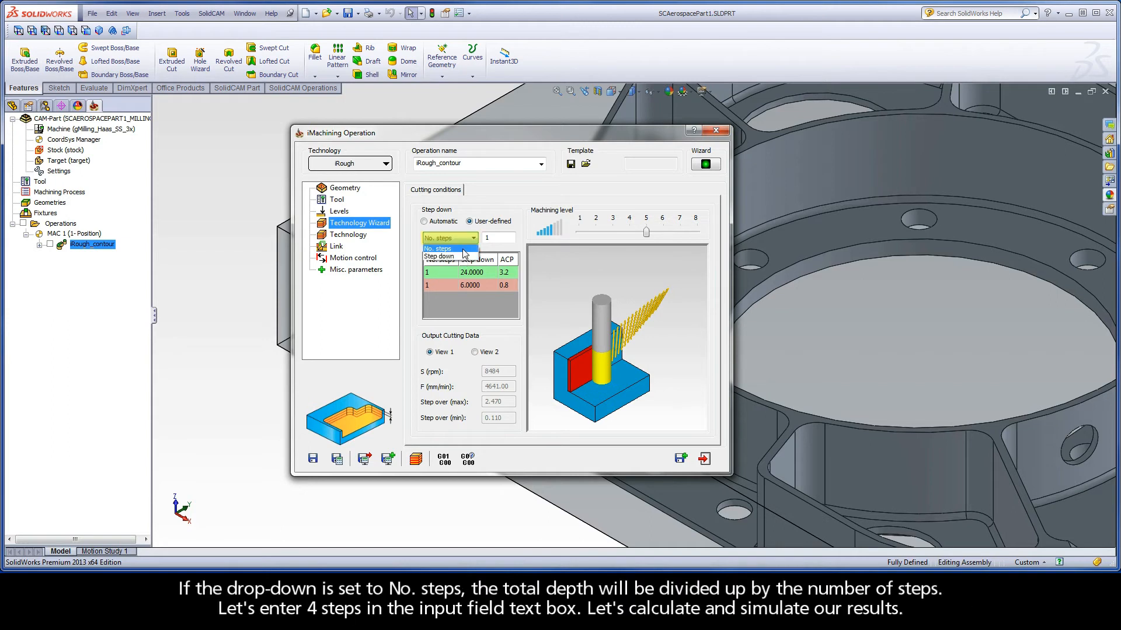
click(463, 250)
click(487, 239)
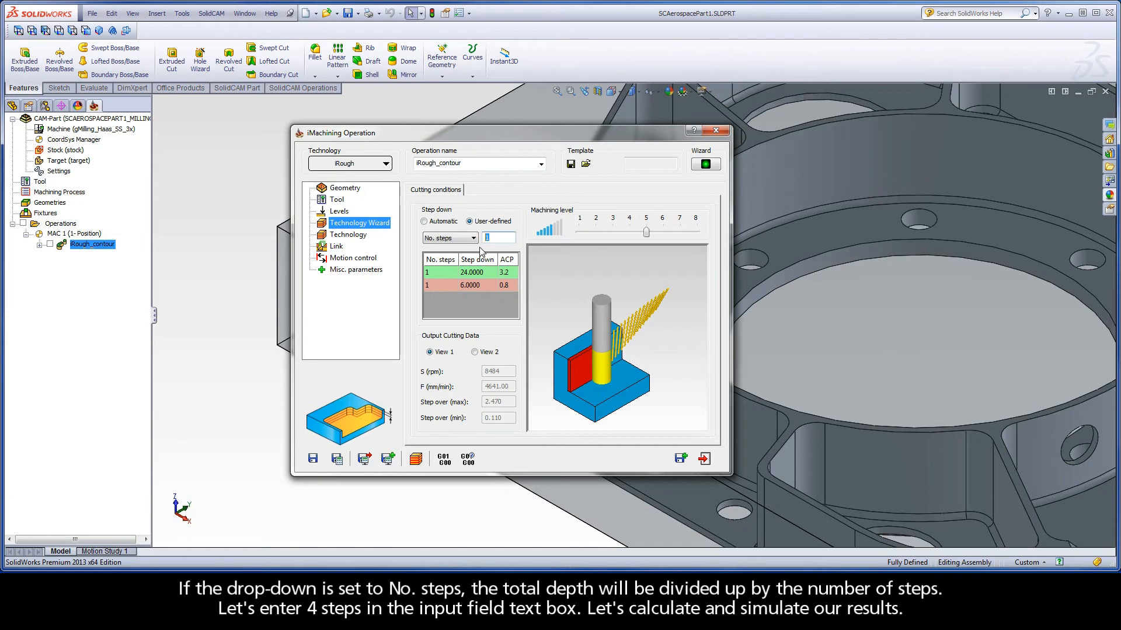
text(4)
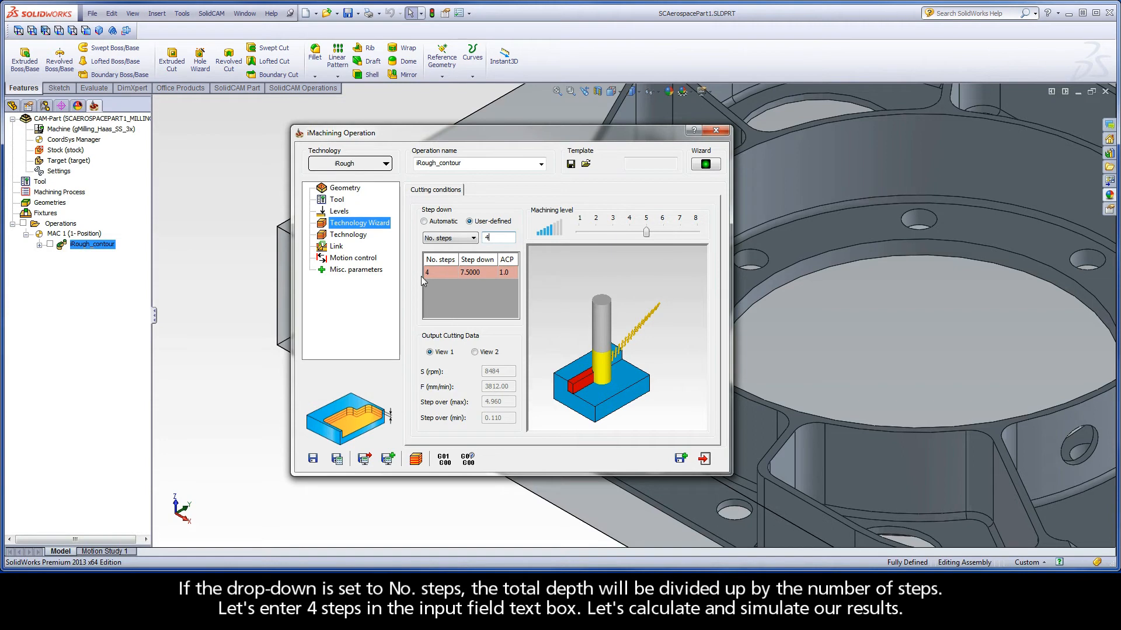
click(337, 459)
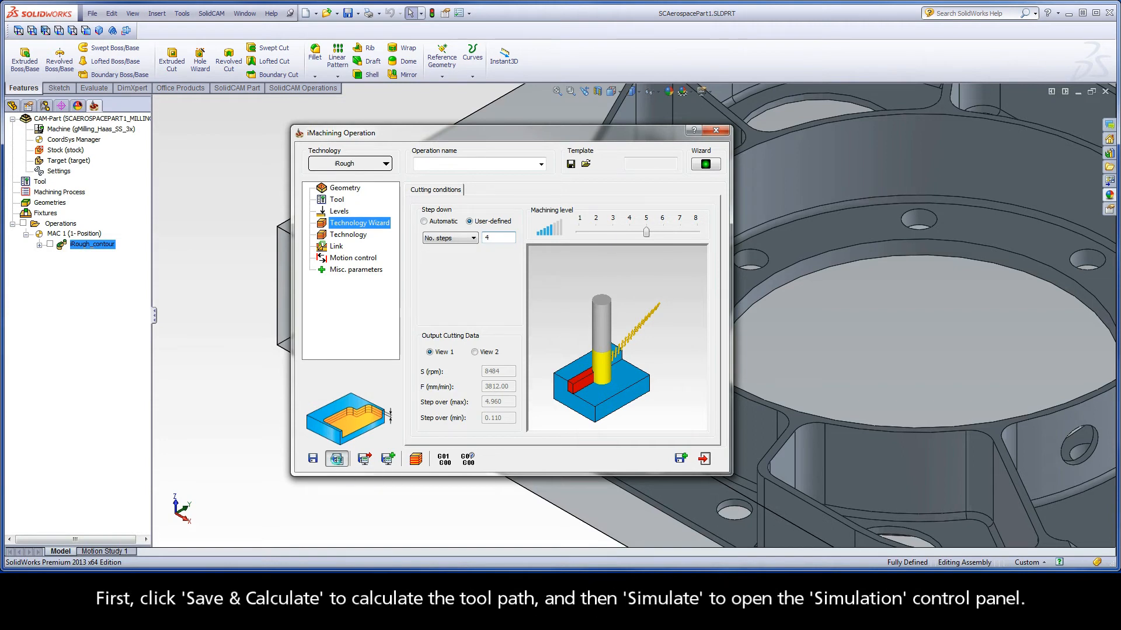
Simulate the tool path calculated with four steps at reduced speed, and exit the simulation.
click(415, 460)
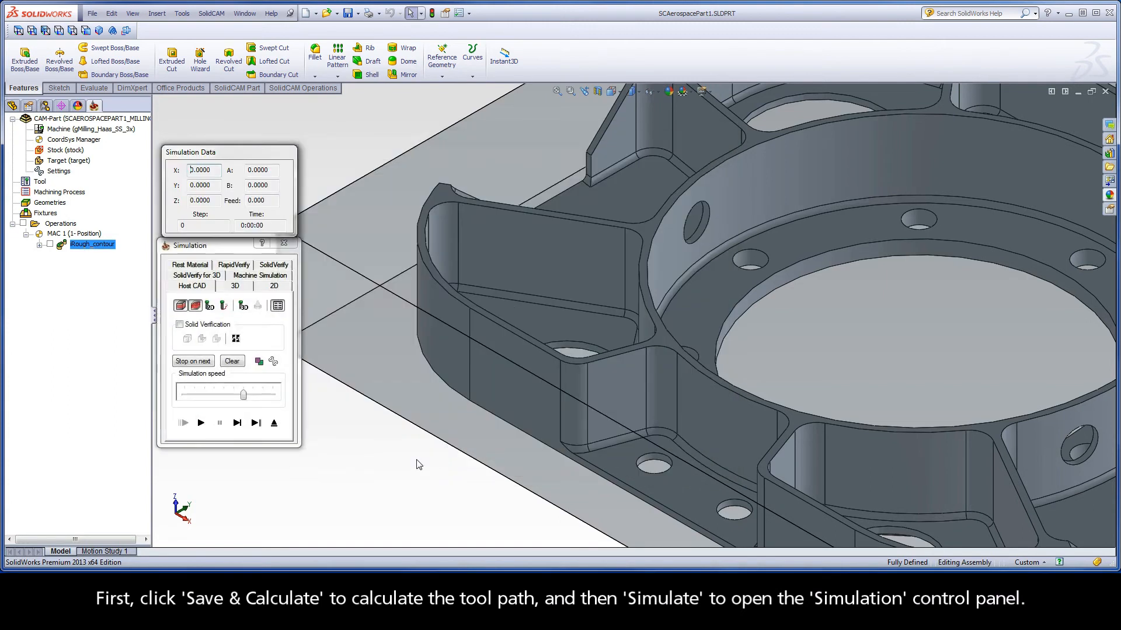
click(243, 395)
click(201, 424)
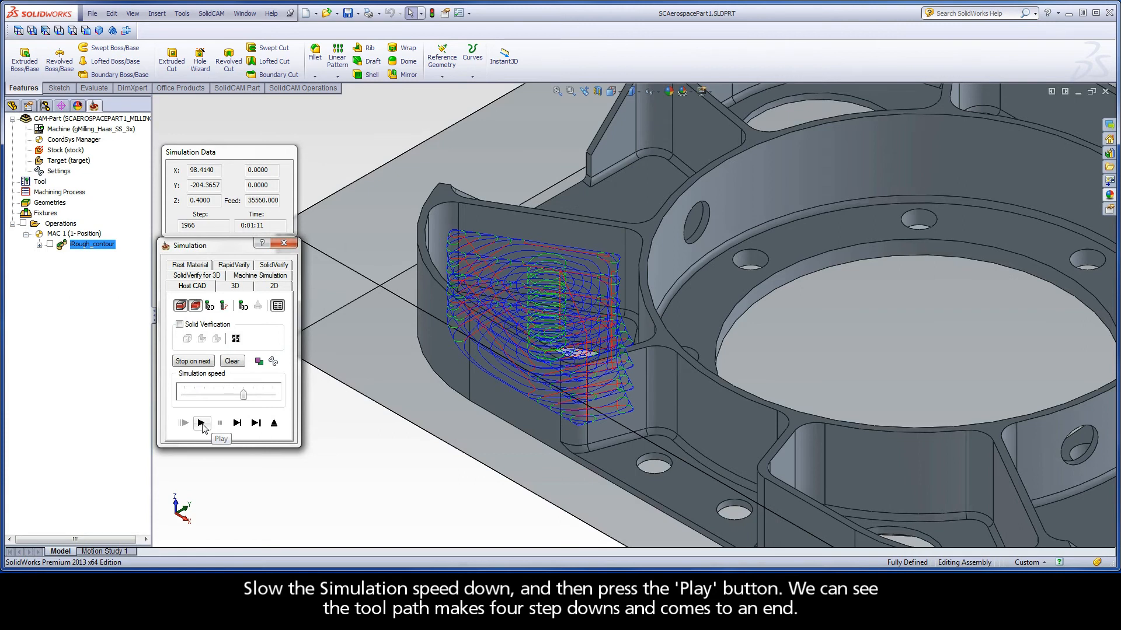
click(274, 423)
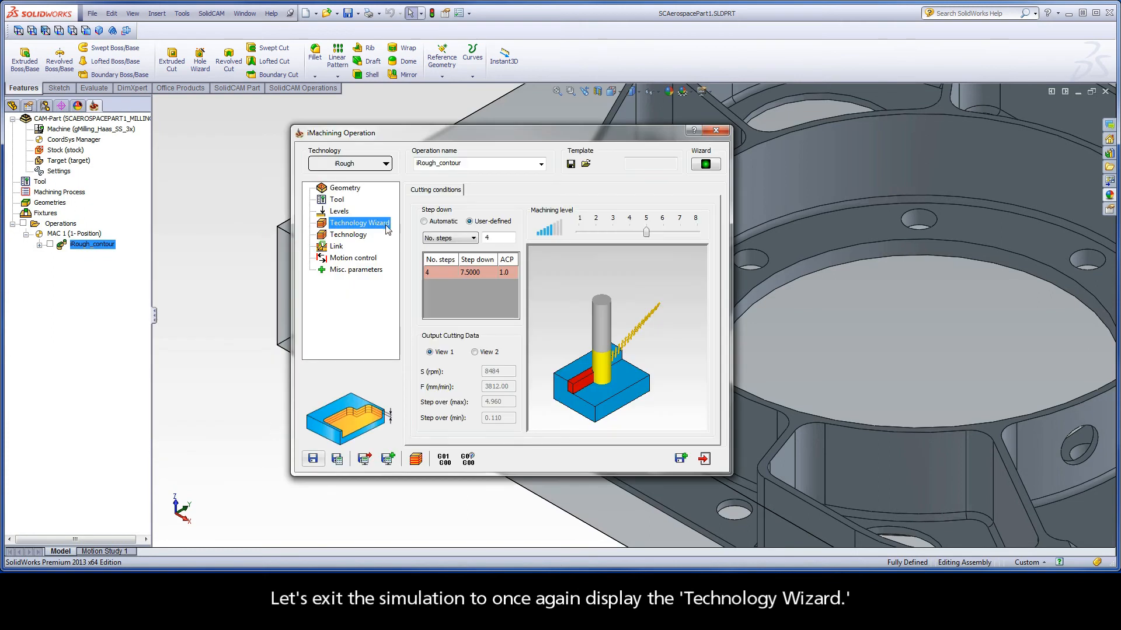
Change the user-defined method to Step down with a 3 mm depth, and save and calculate the operation.
click(449, 237)
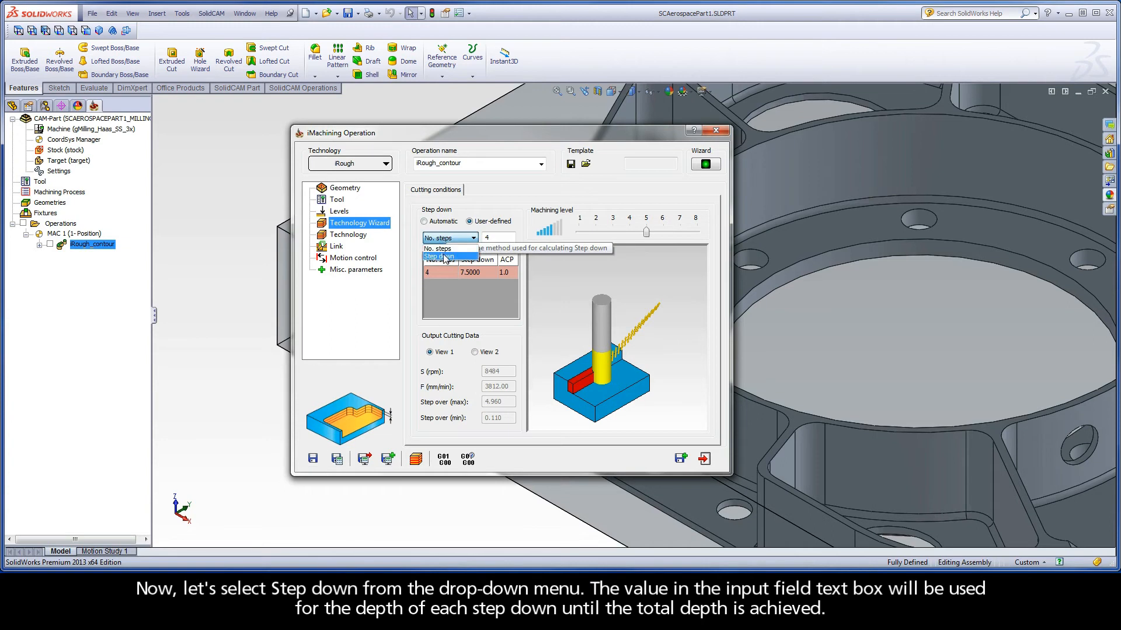
click(445, 256)
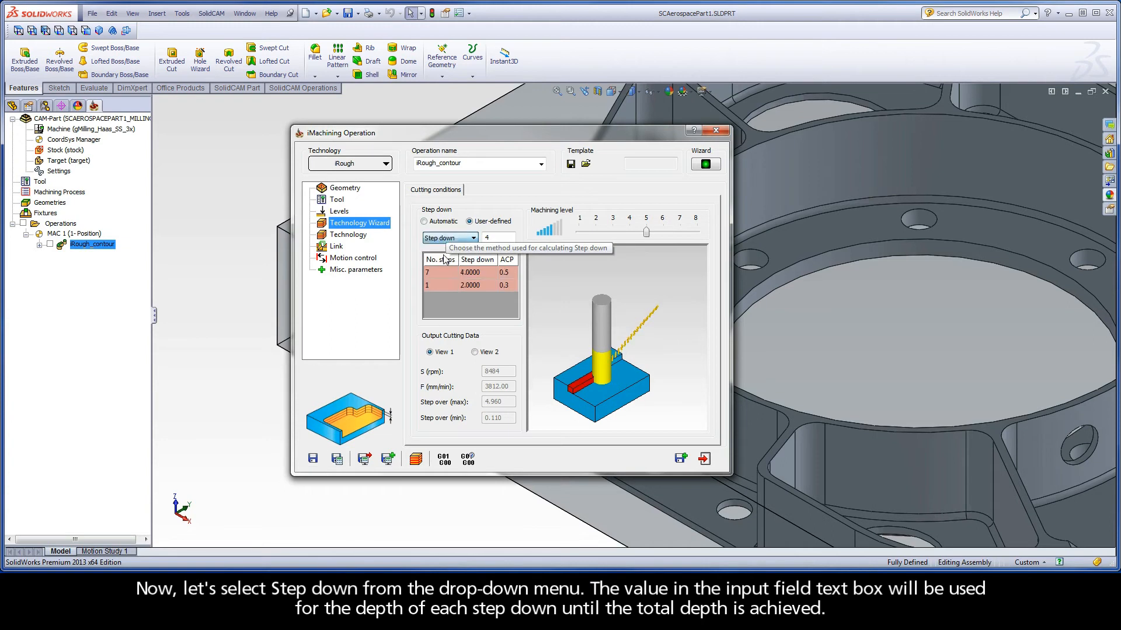
double_click(498, 238)
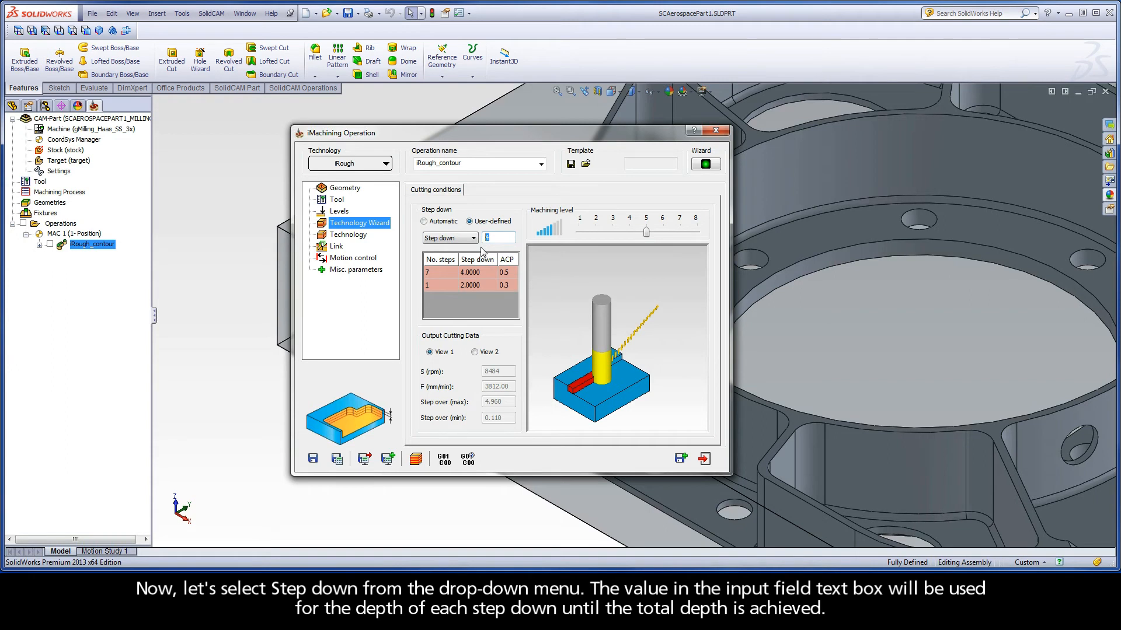
text(3)
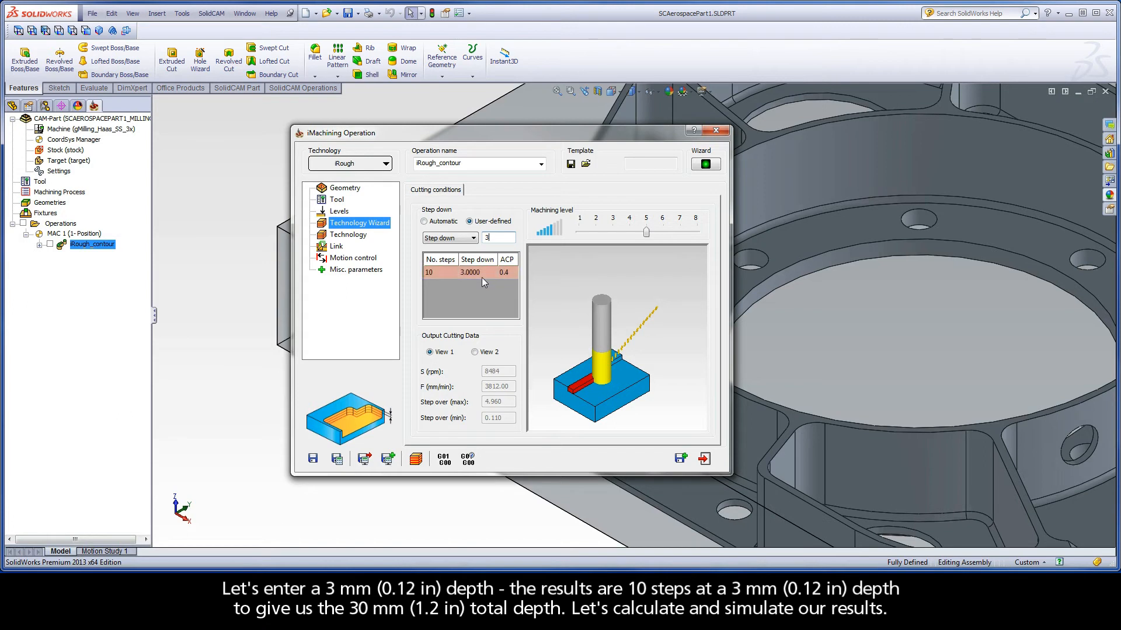
click(337, 461)
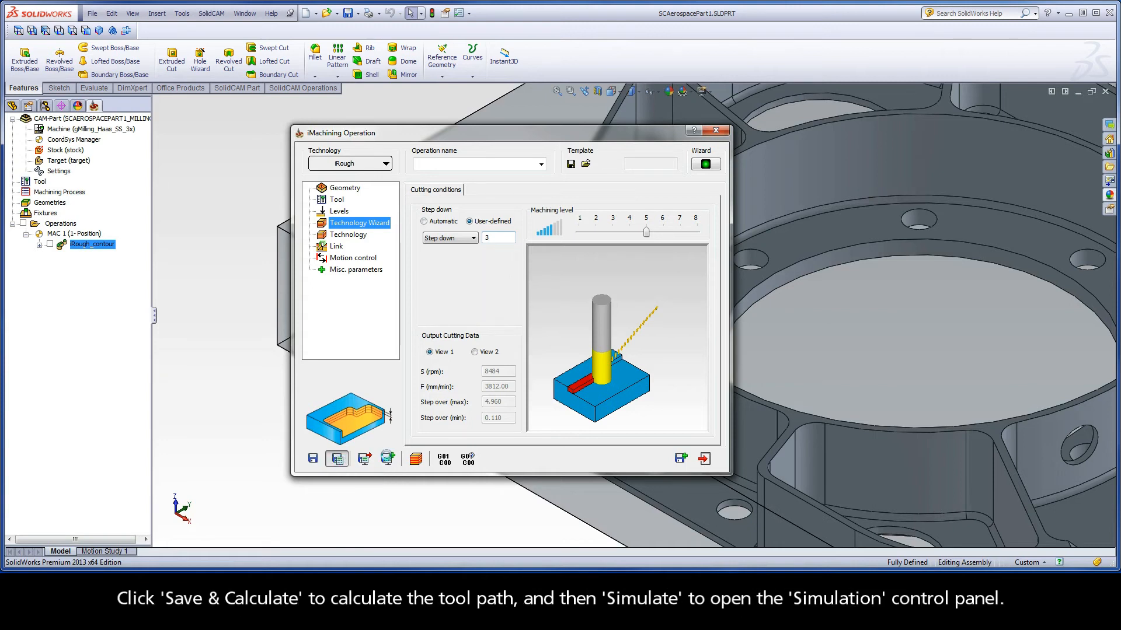
Simulate the tool path calculated with the 3 mm step down at reduced speed, and exit the simulation.
click(416, 461)
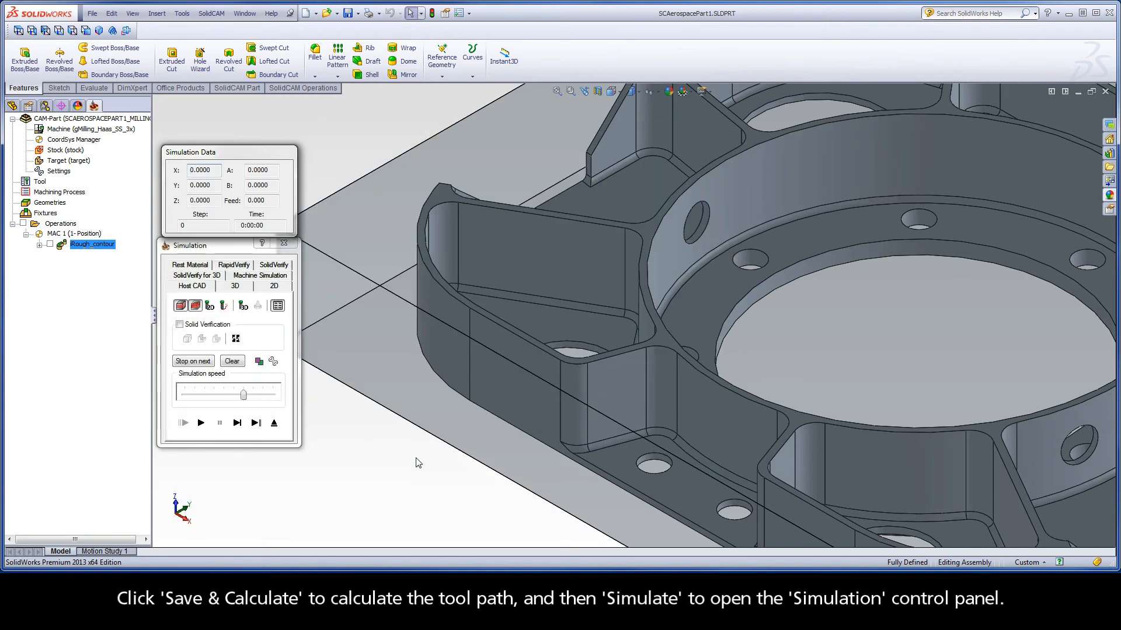
click(243, 395)
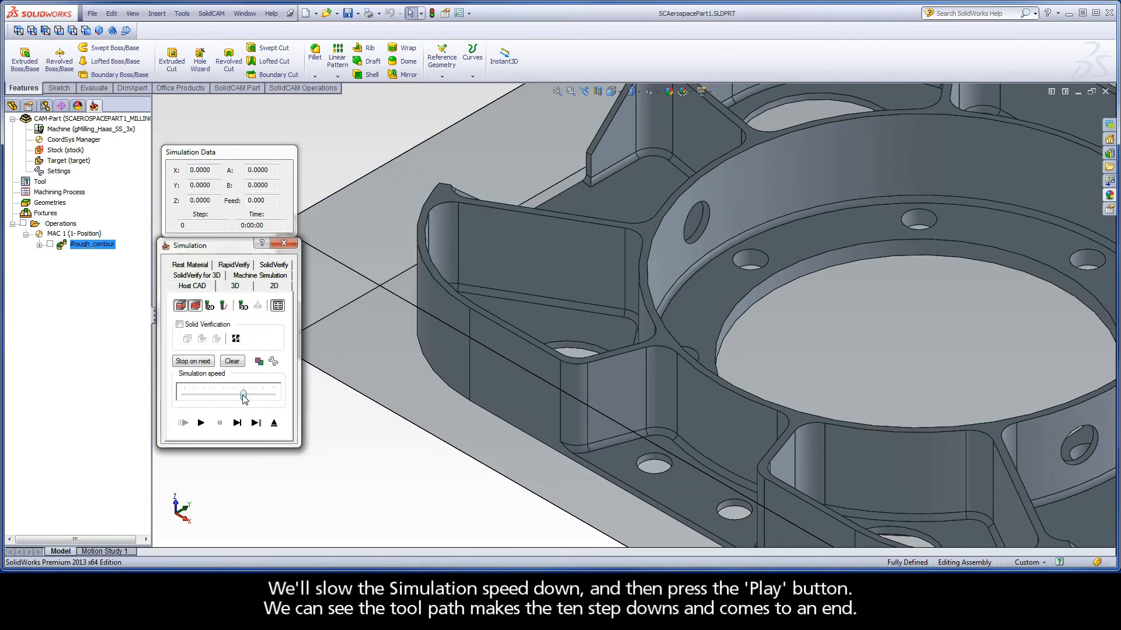
click(201, 423)
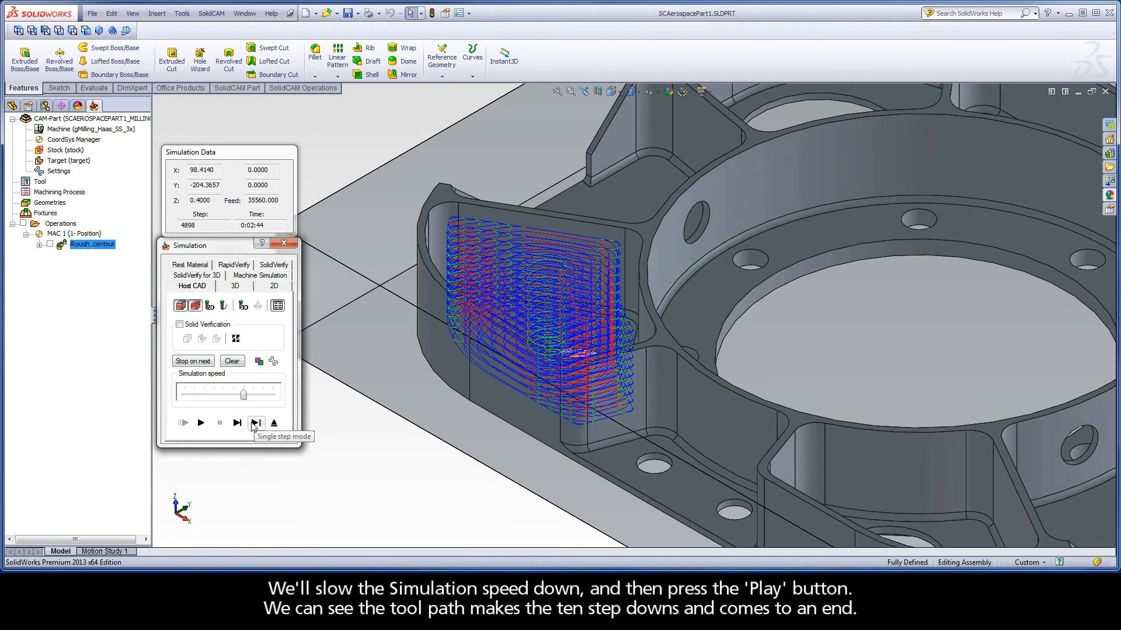
click(274, 424)
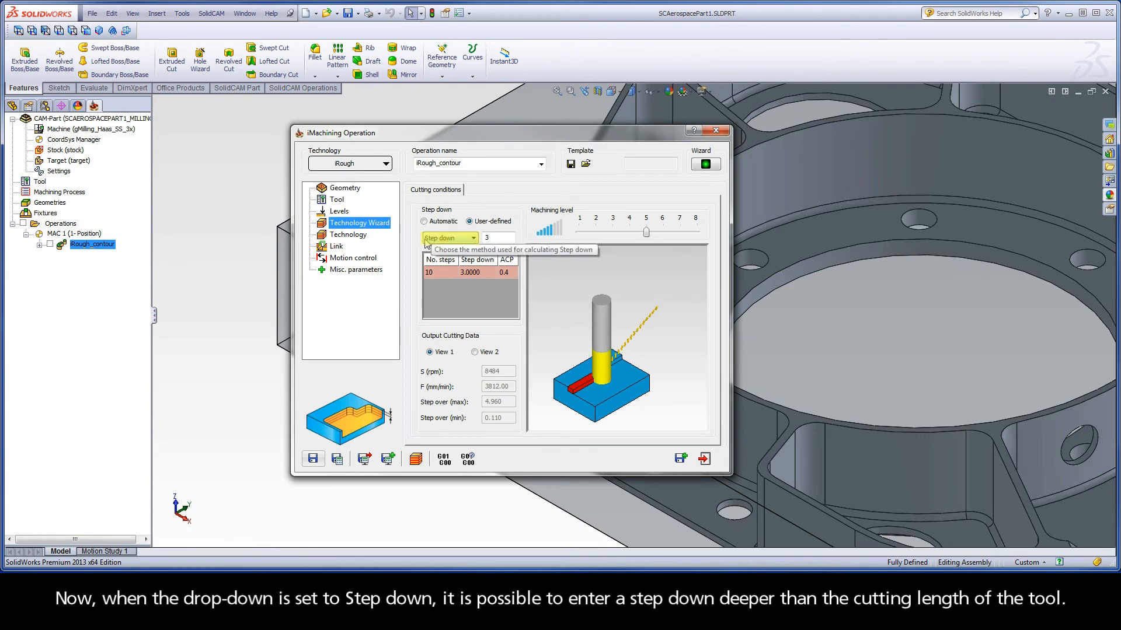
Set the user-defined step down to 30 mm, and save and calculate the operation.
double_click(489, 238)
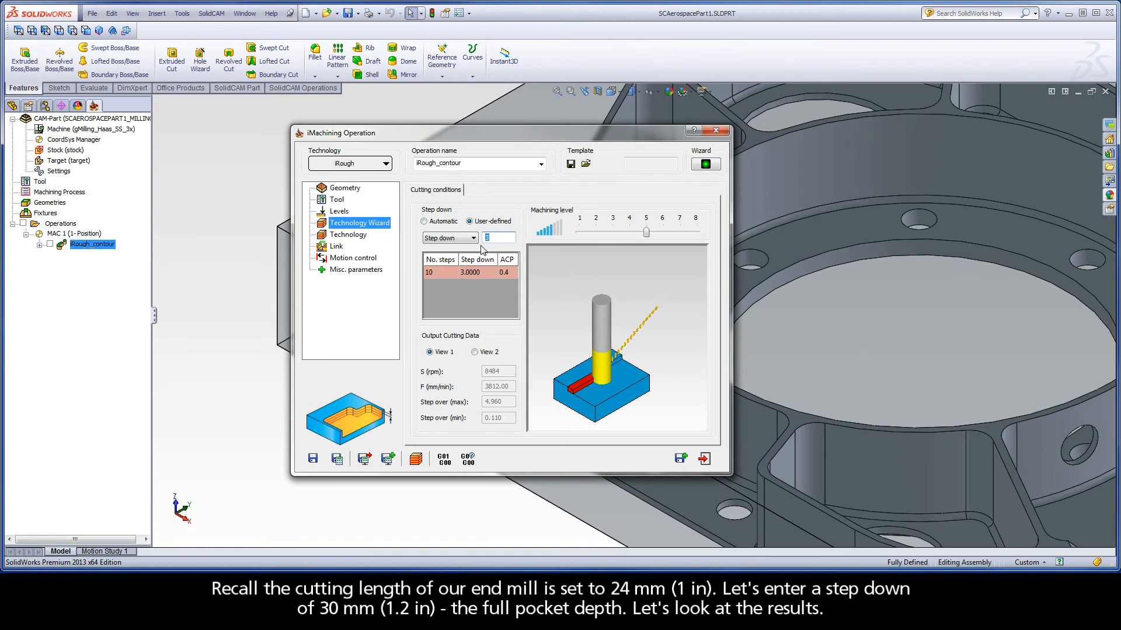
text(0)
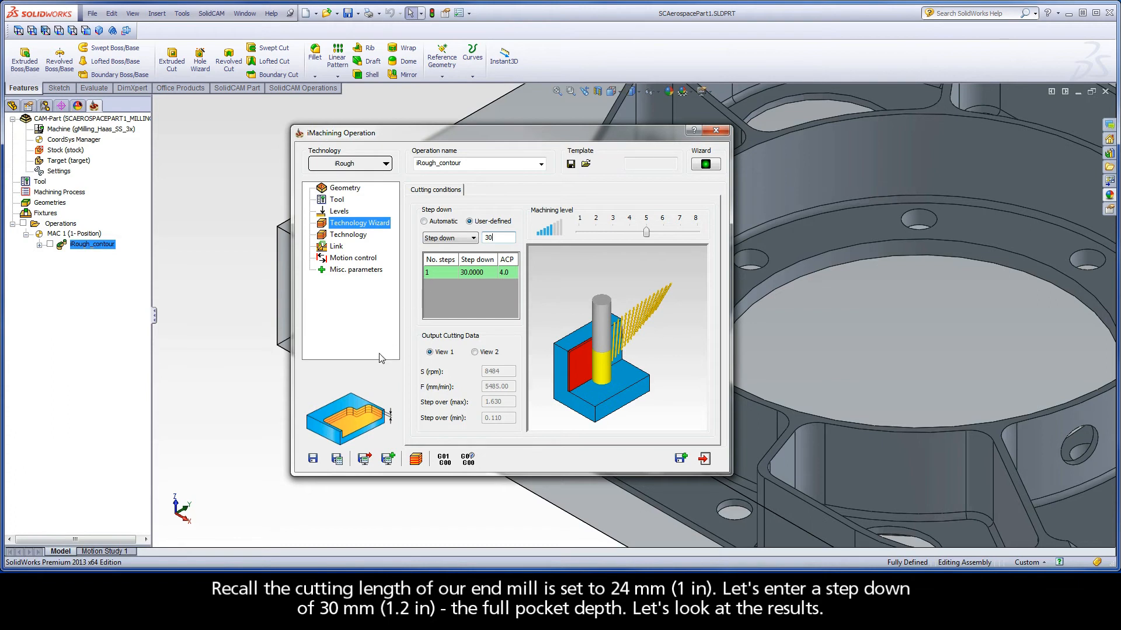
click(337, 459)
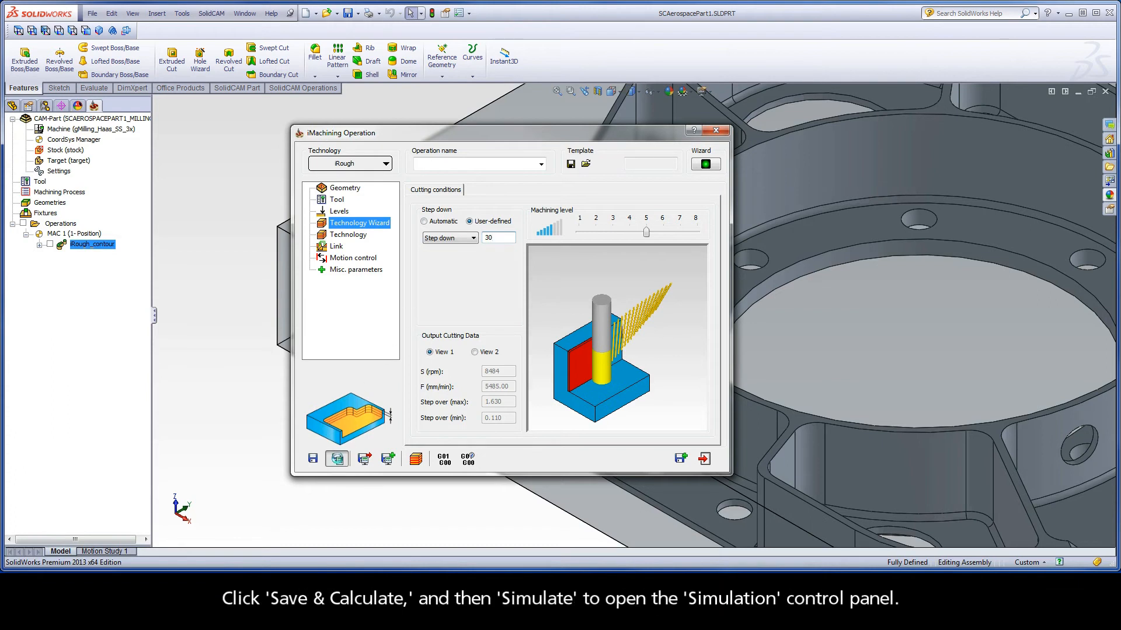
Simulate the tool path calculated with the 30 mm step down and exit the simulation.
click(416, 459)
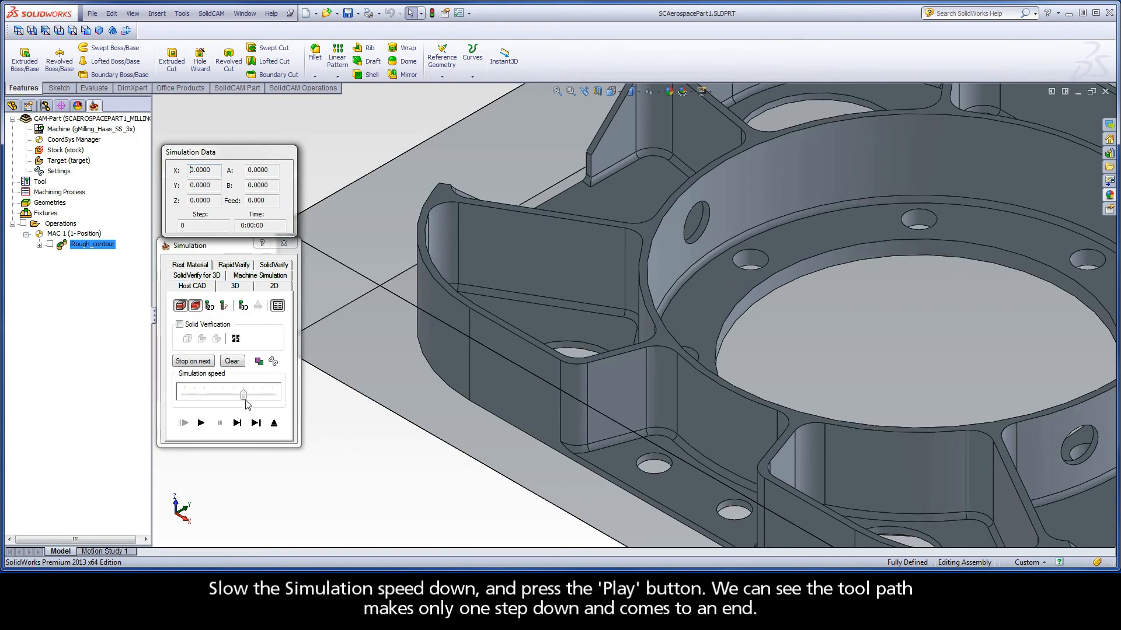
click(202, 424)
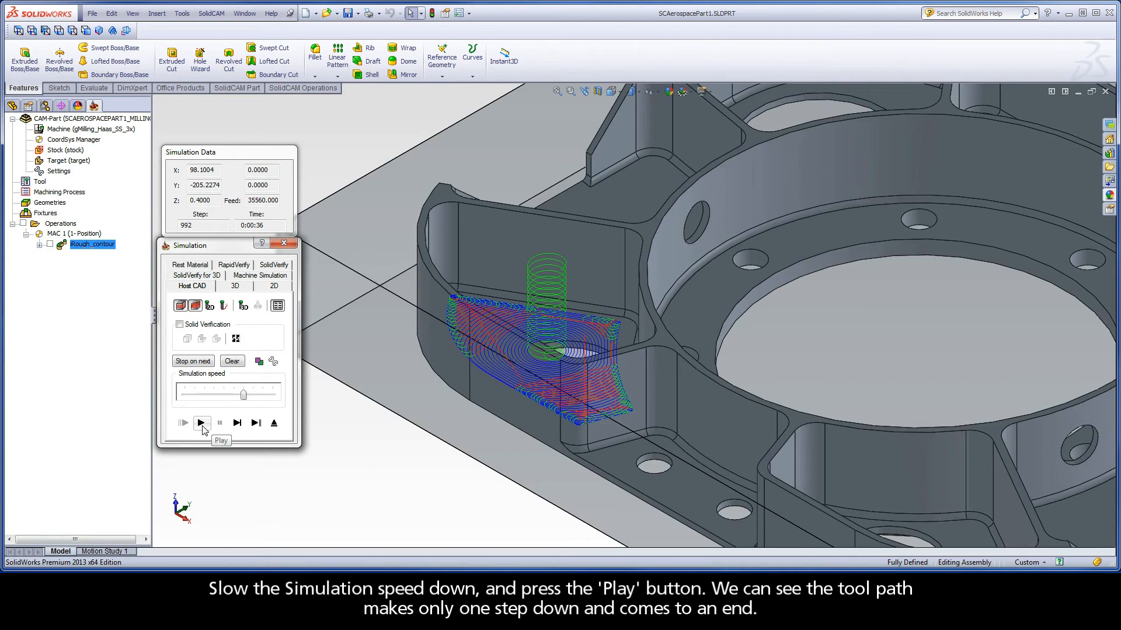
click(274, 424)
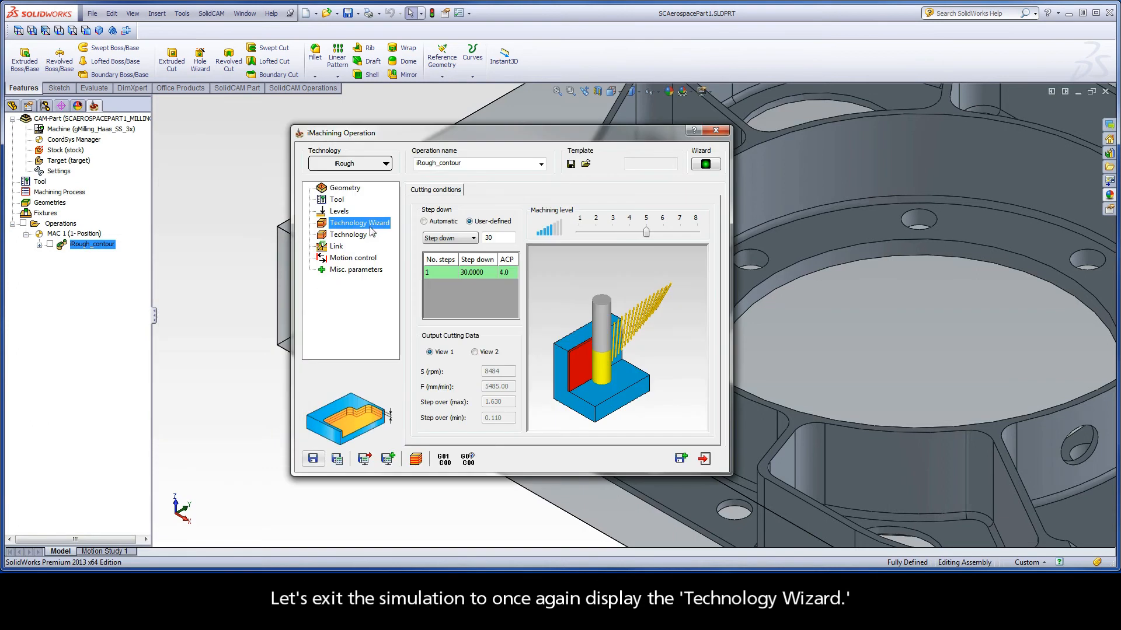
Change the user-defined step down method to No. steps with 1 step, and save and calculate the operation.
click(447, 238)
click(444, 247)
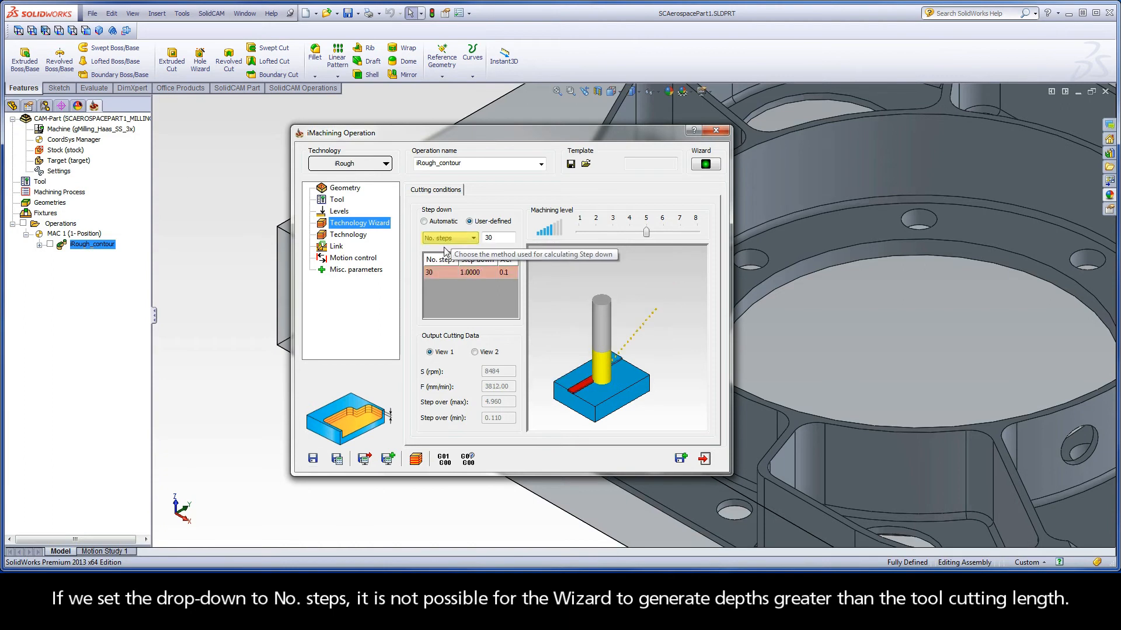
double_click(495, 237)
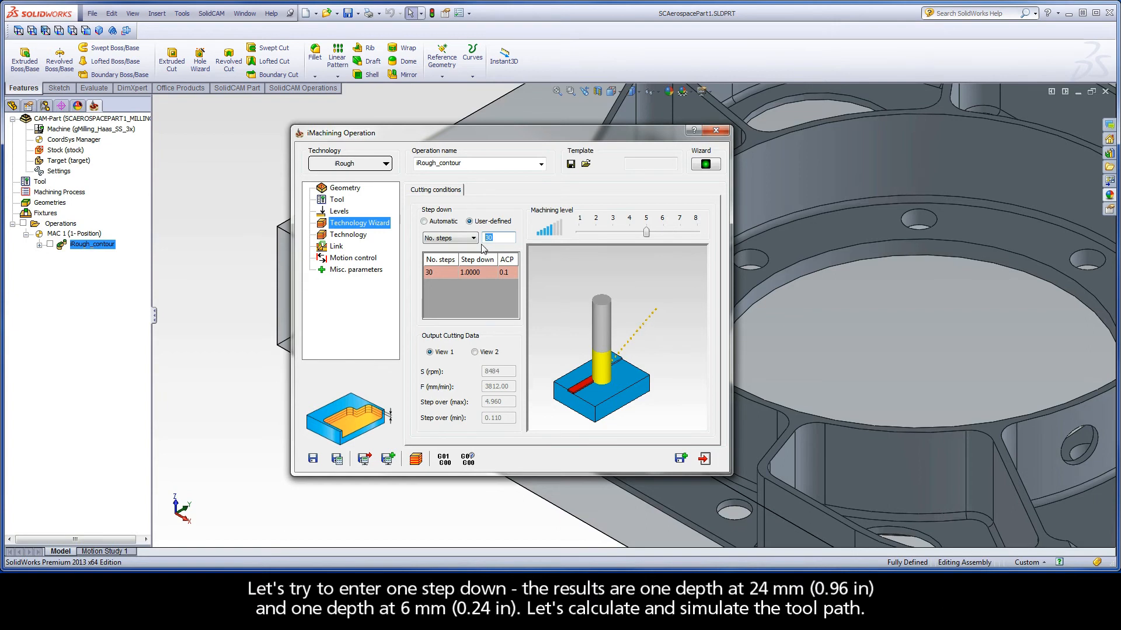
text(1)
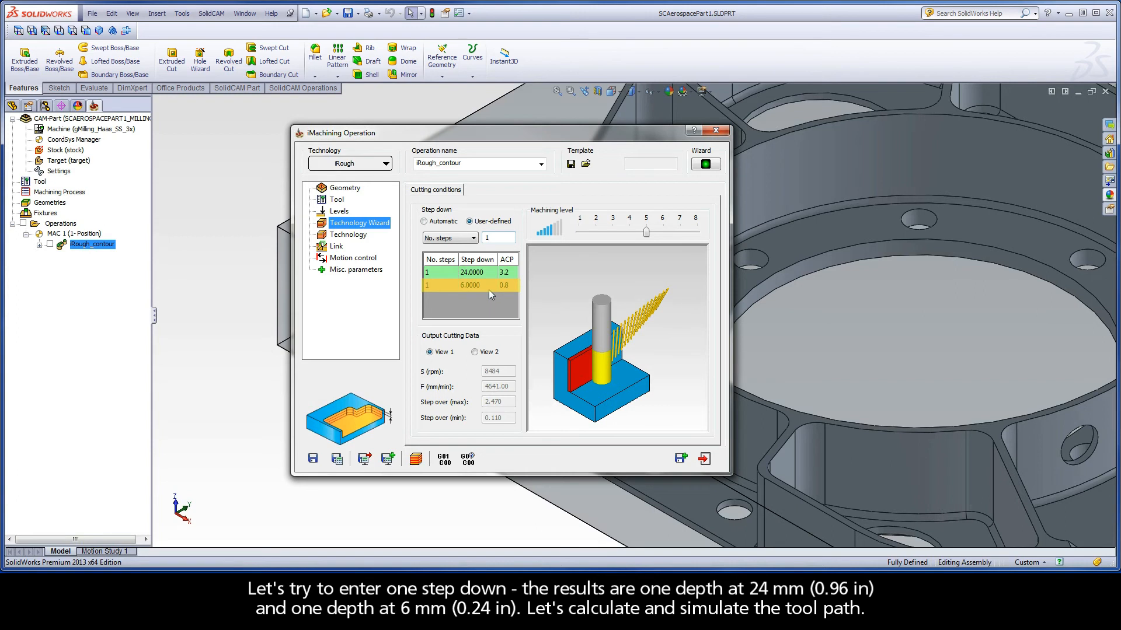
click(337, 459)
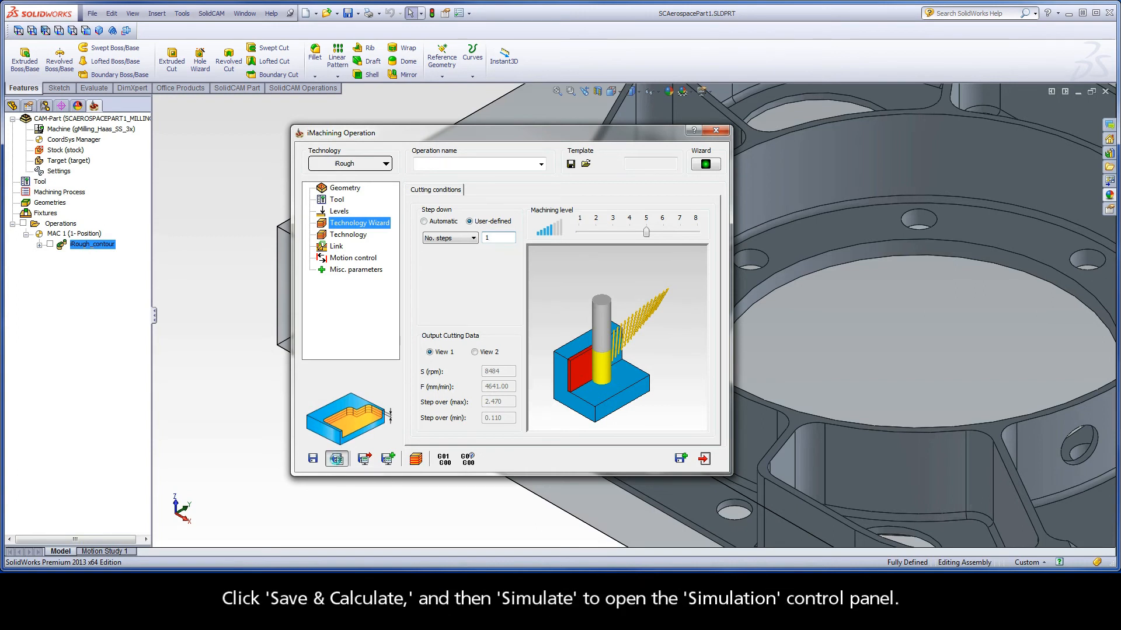
Simulate the tool path calculated with one user-defined step and exit the simulation.
click(415, 460)
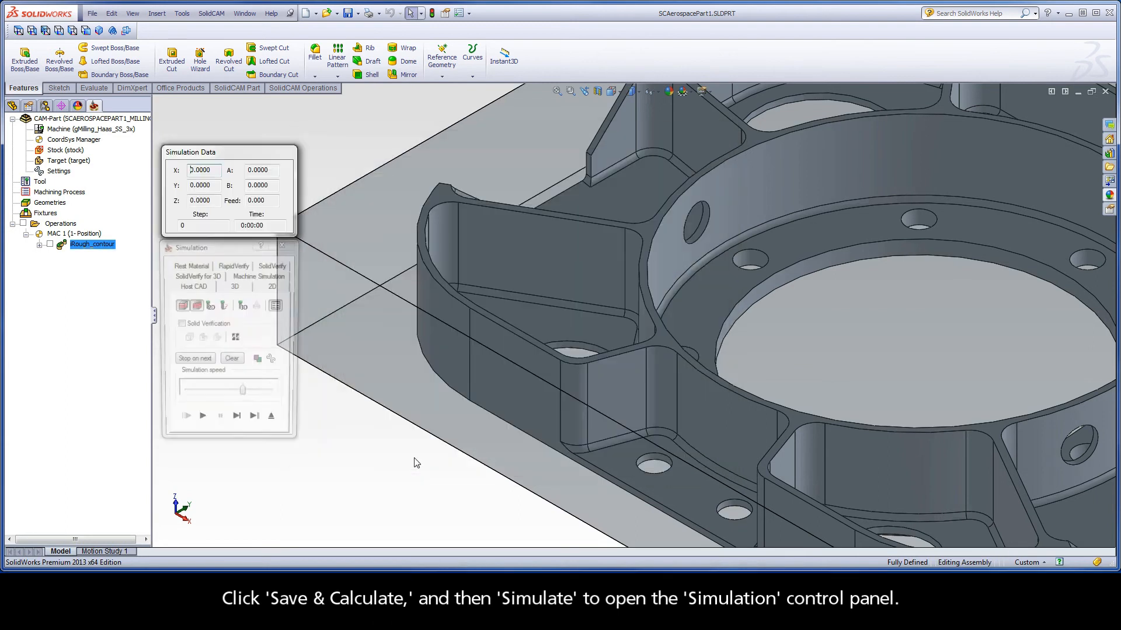
click(244, 396)
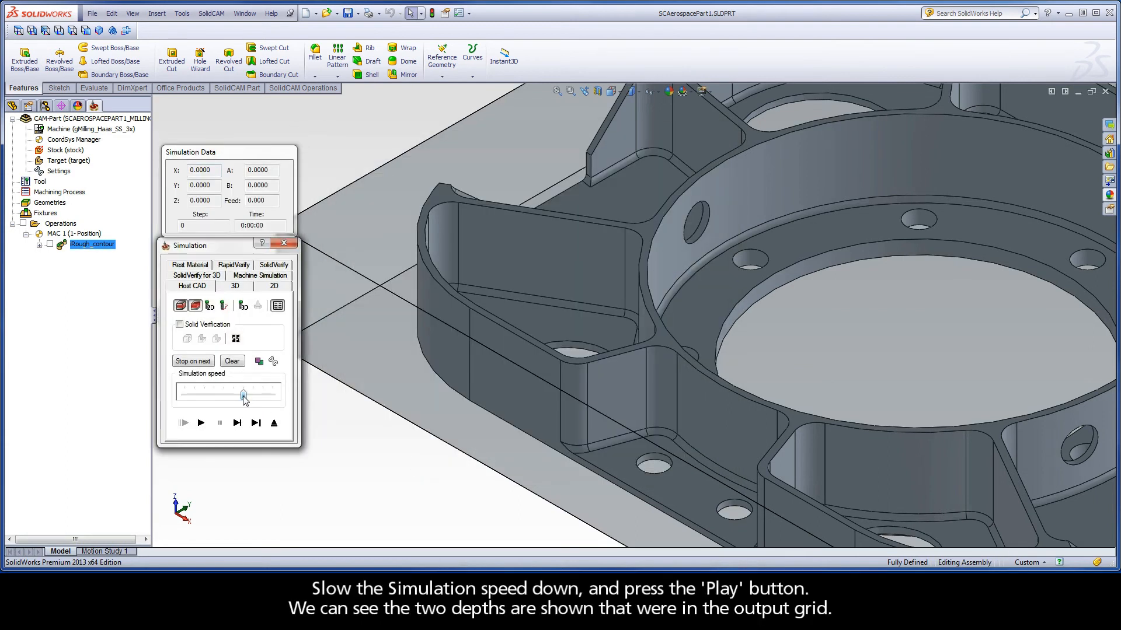
click(200, 424)
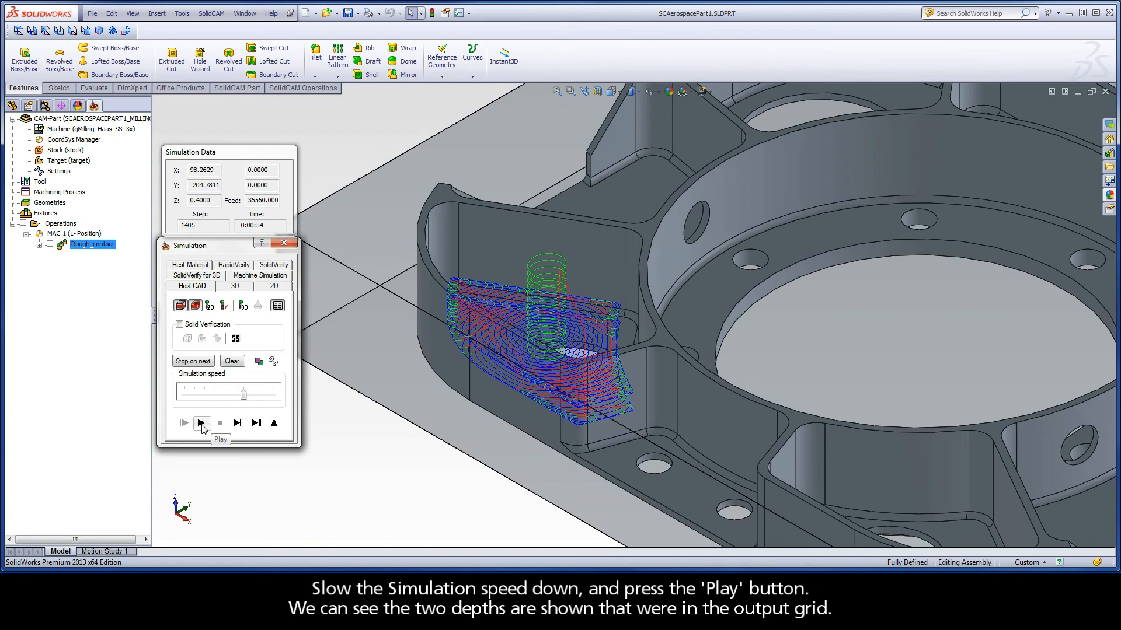
click(274, 424)
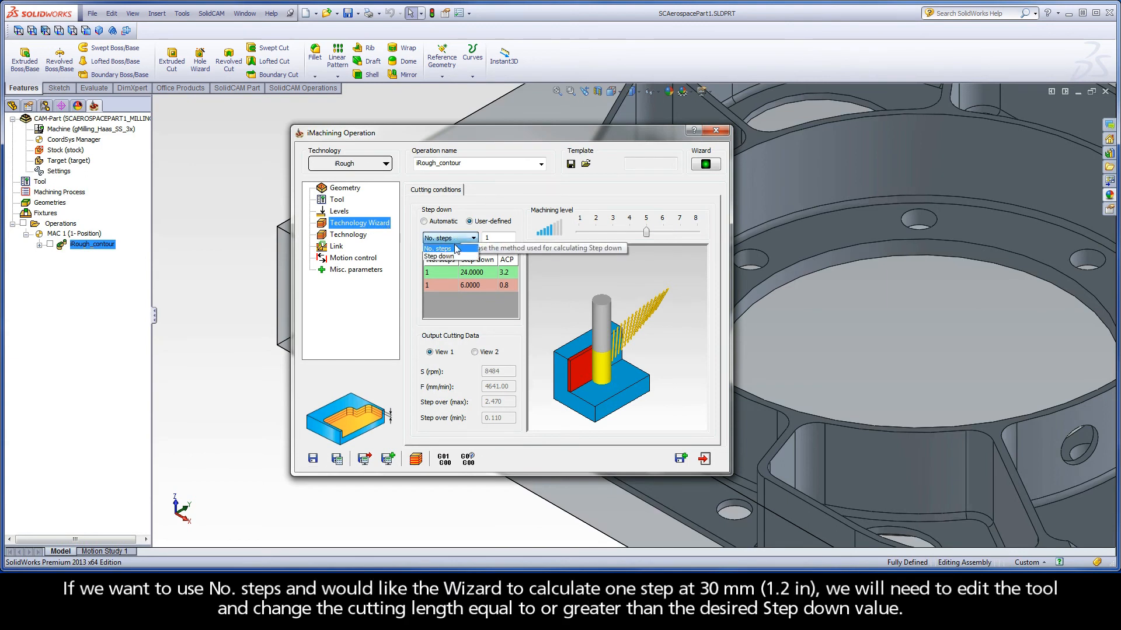
Set the 12 mm end mill's cutting length to 30 mm in the tool table and accept the tool for the operation.
click(456, 249)
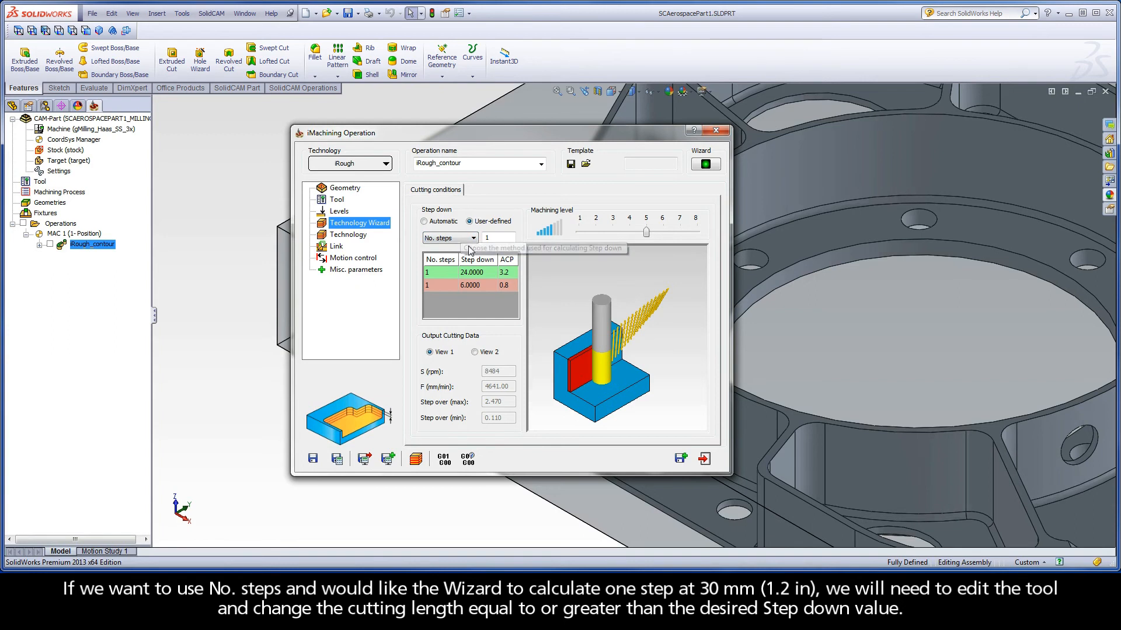
drag(493, 238, 484, 238)
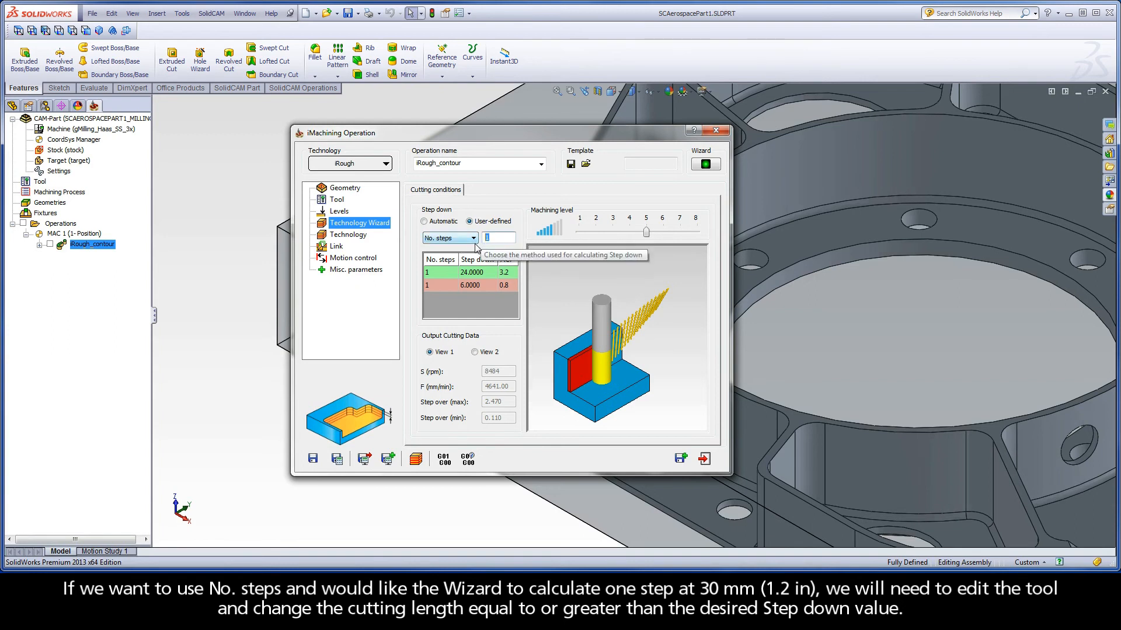
click(339, 201)
click(488, 346)
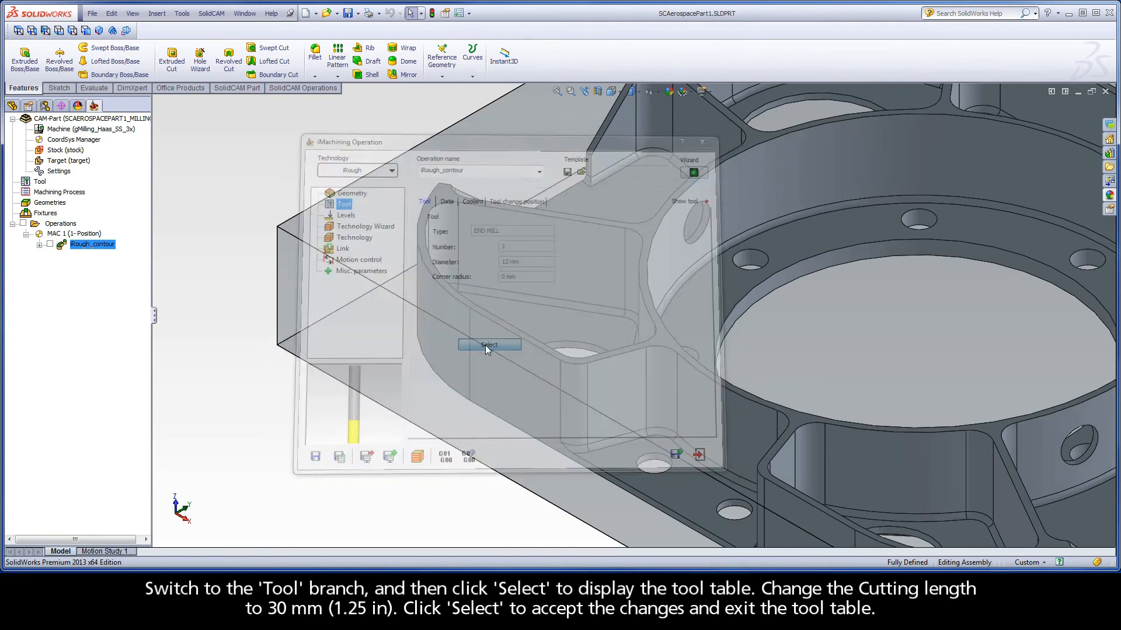
double_click(496, 403)
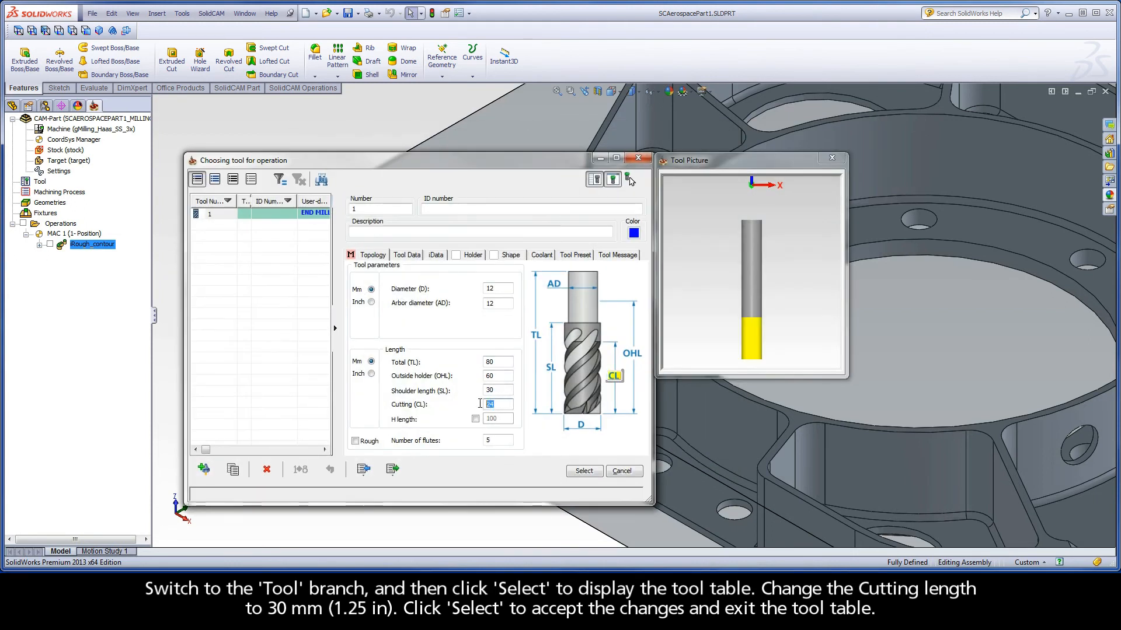
text(30)
click(585, 471)
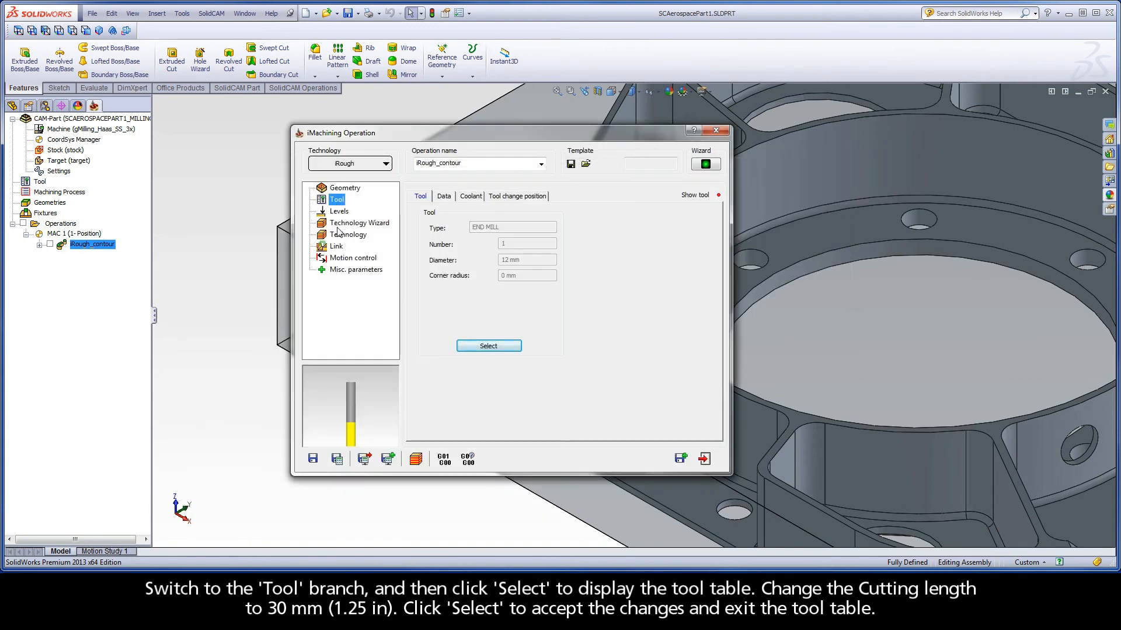
Return to the Technology Wizard and switch the step down to user-defined with No. steps.
click(381, 229)
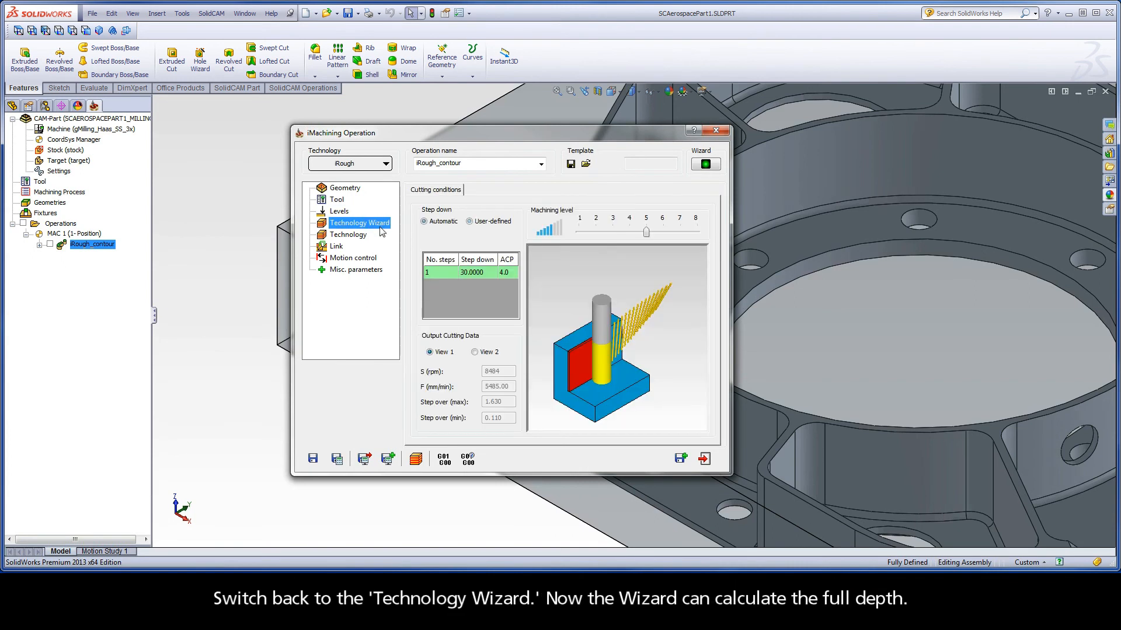
click(470, 222)
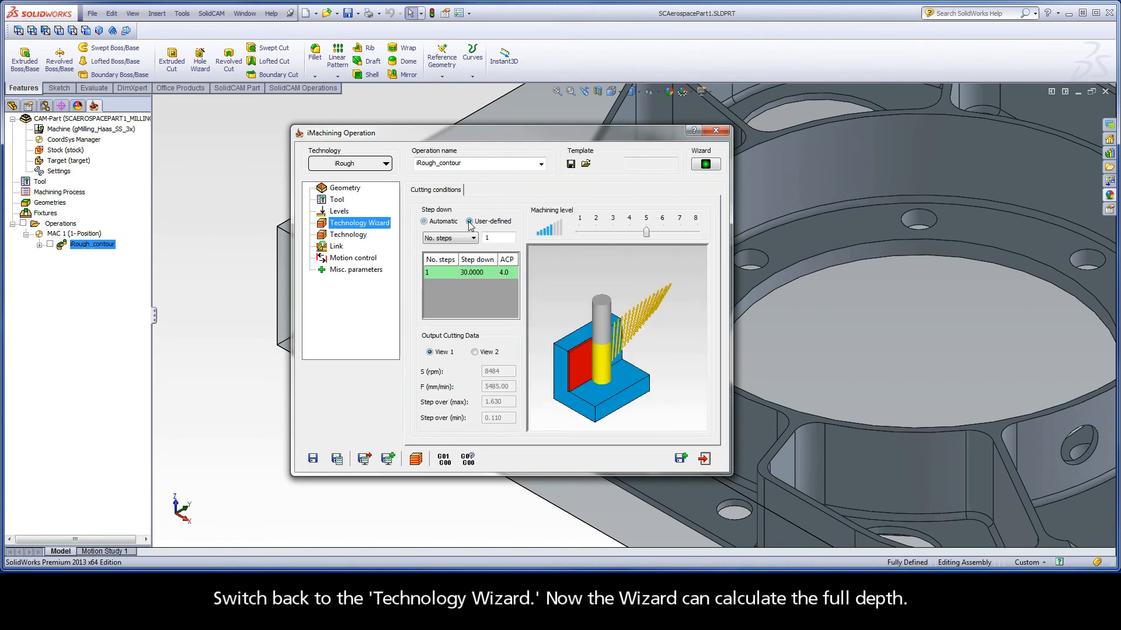
double_click(484, 238)
Restore the end mill's cutting length to 24 mm in the tool table and accept the tool for the operation.
click(338, 202)
click(488, 346)
double_click(496, 404)
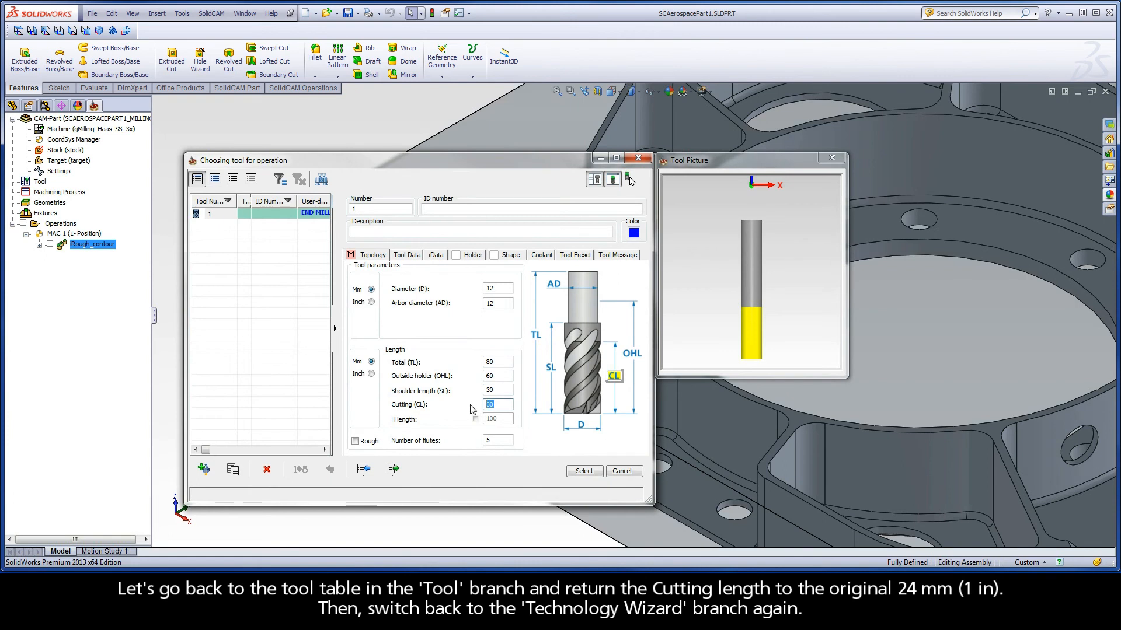
text(24)
click(584, 470)
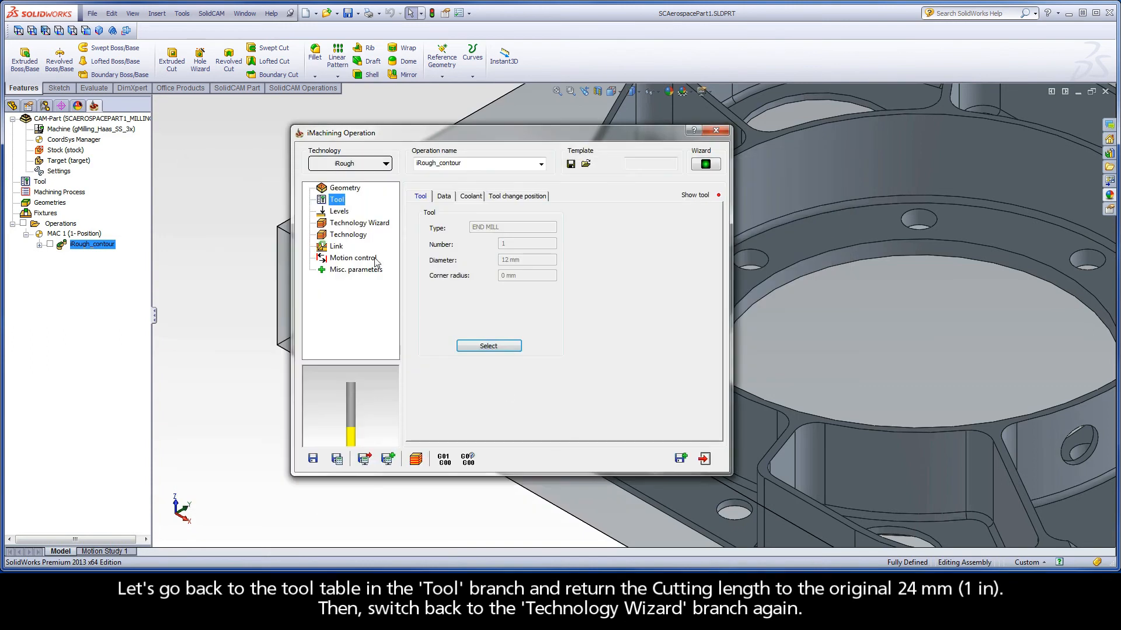
Return to the Technology Wizard, try the machining level slider, and compare the output cutting data in View 1 and View 2.
click(386, 228)
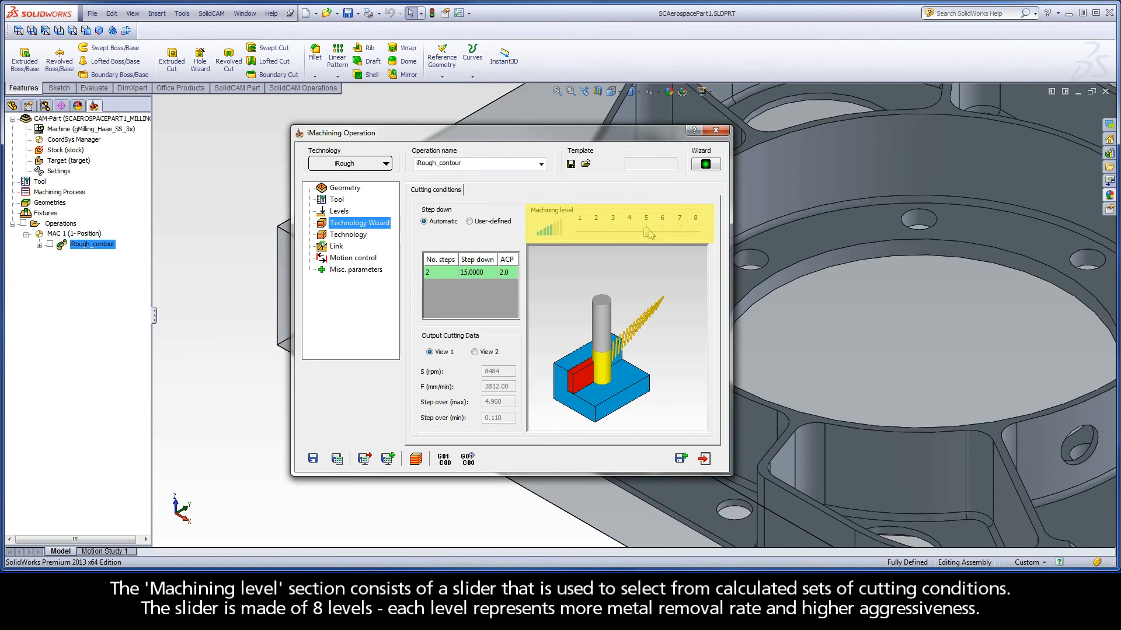
mouse_move(646, 234)
mouse_down()
mouse_move(583, 234)
mouse_move(698, 234)
mouse_move(655, 237)
mouse_up()
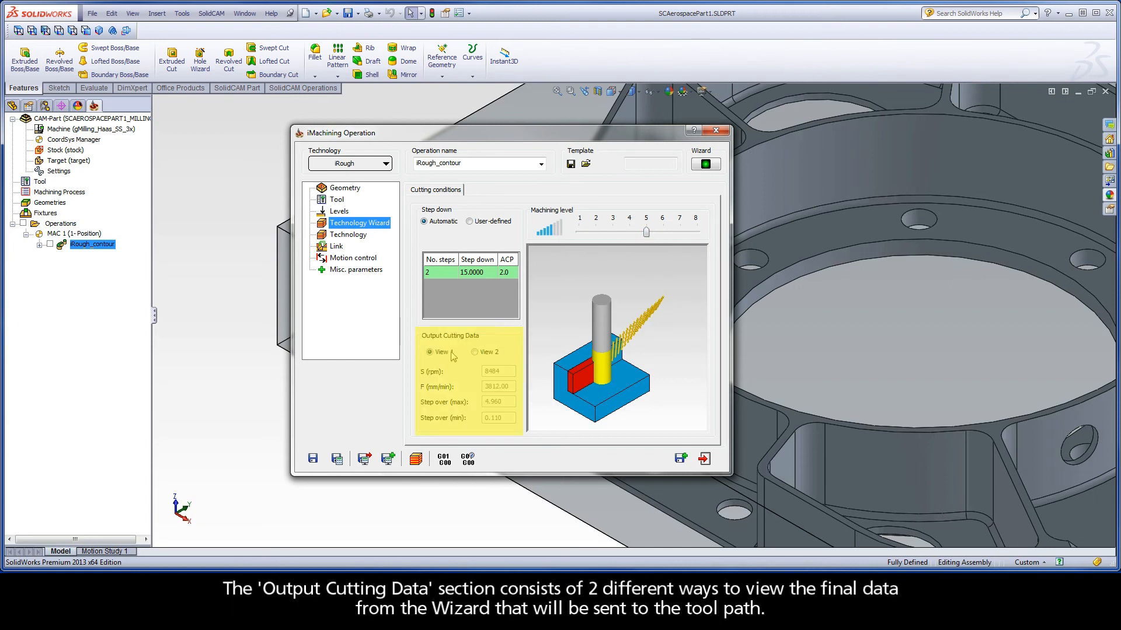
click(491, 353)
click(446, 353)
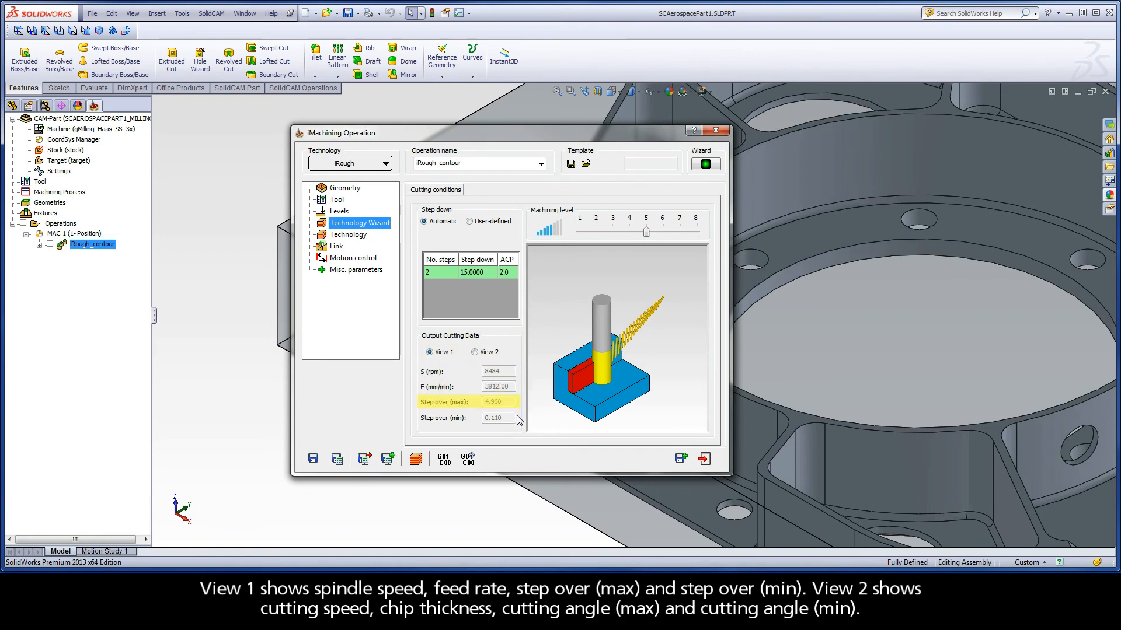
click(490, 352)
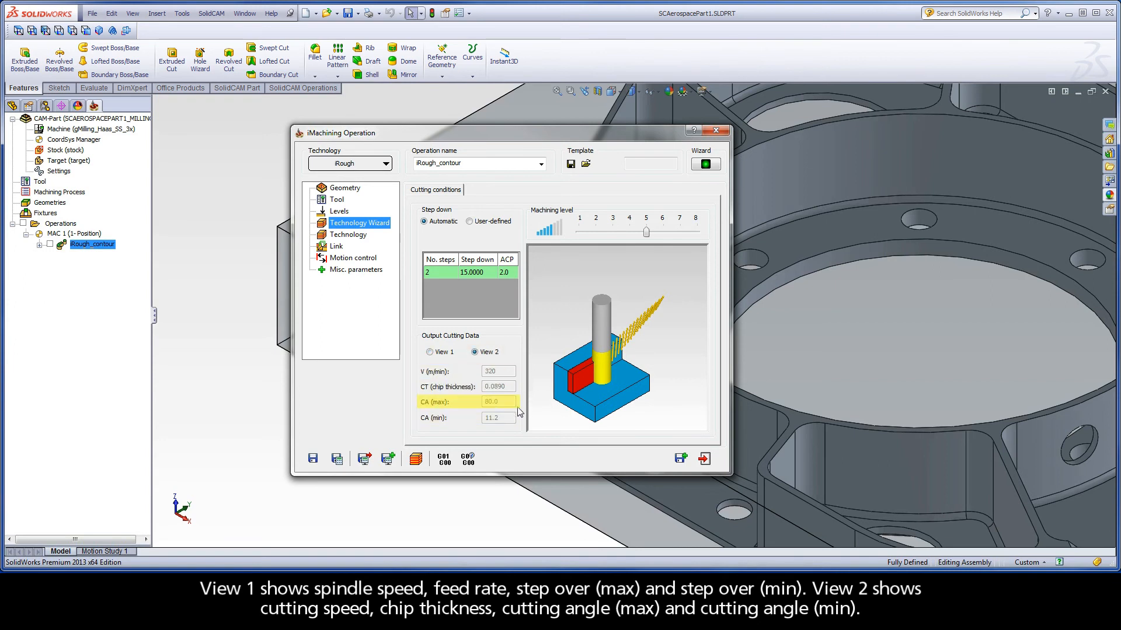
click(444, 352)
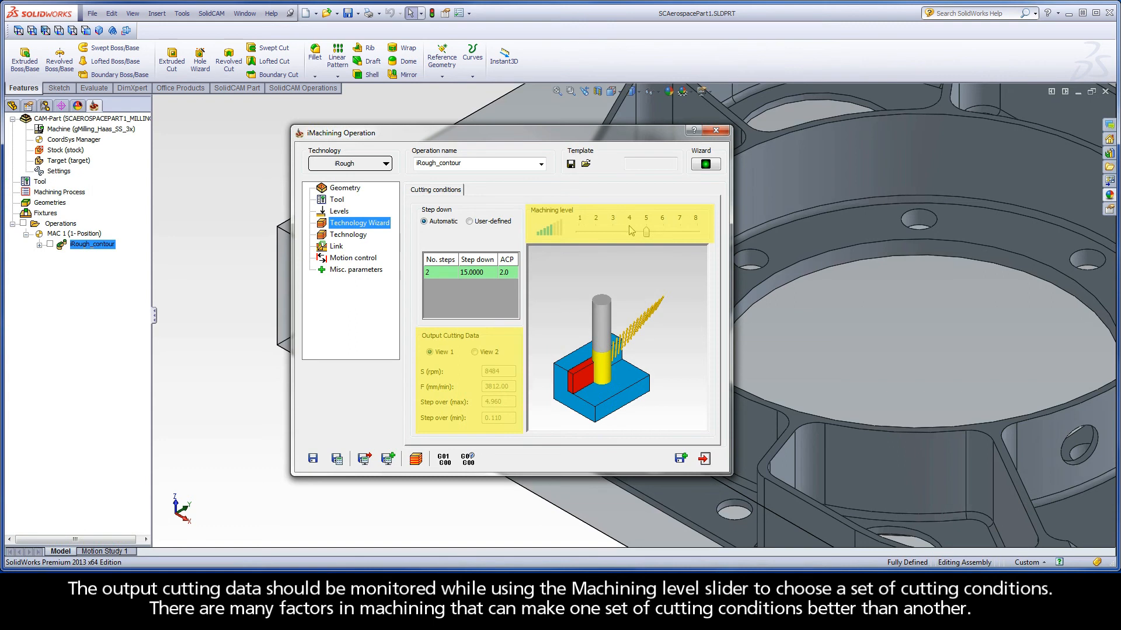
Try the machining level slider and compare the tool preview for user-defined and automatic step down.
mouse_move(646, 234)
mouse_down()
mouse_move(578, 236)
mouse_move(648, 236)
mouse_up()
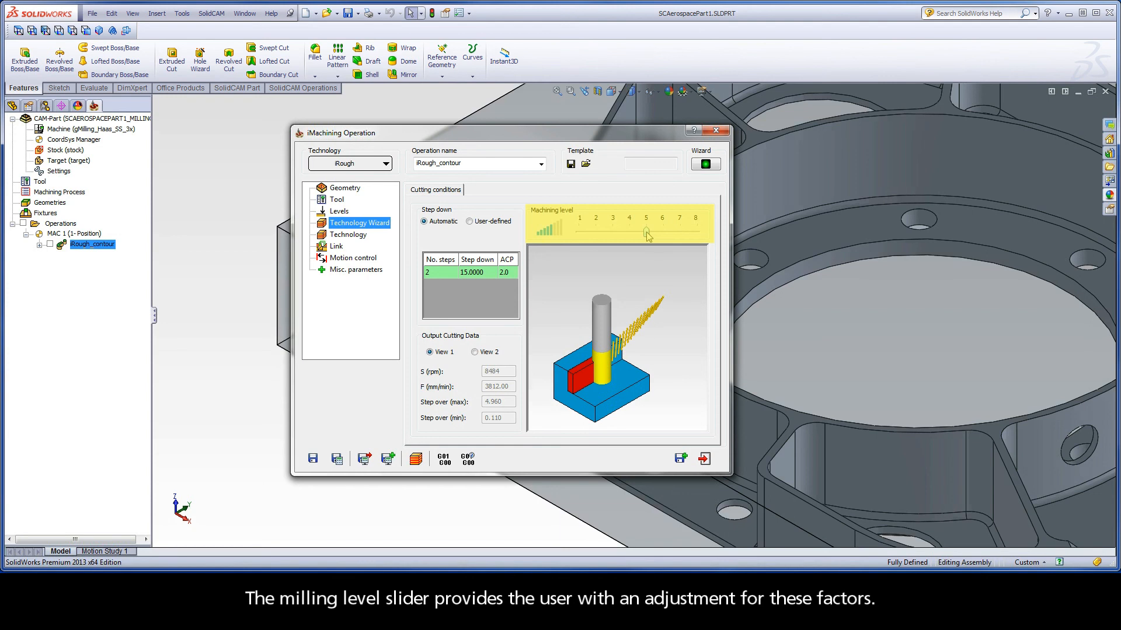
mouse_move(646, 234)
mouse_down()
mouse_move(629, 234)
mouse_move(646, 233)
mouse_up()
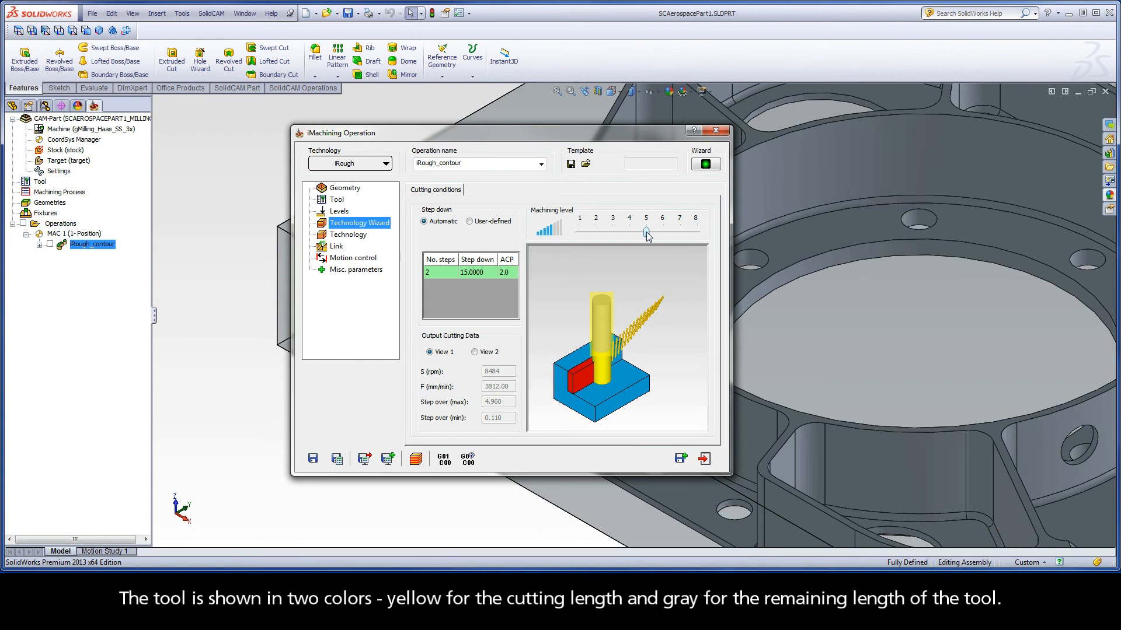
click(488, 222)
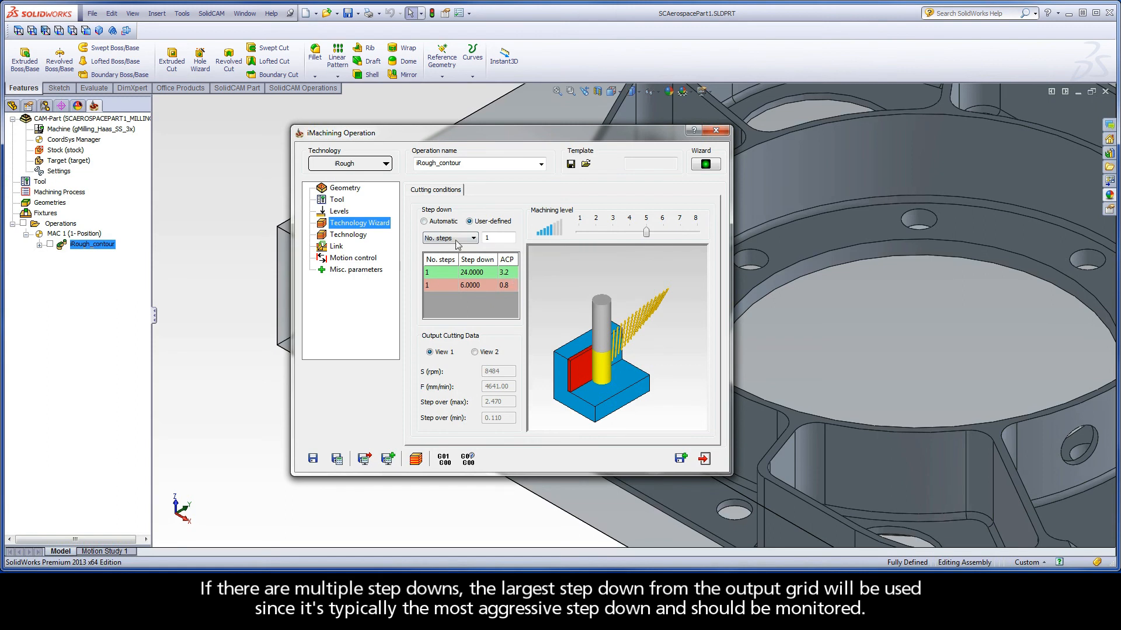
click(443, 225)
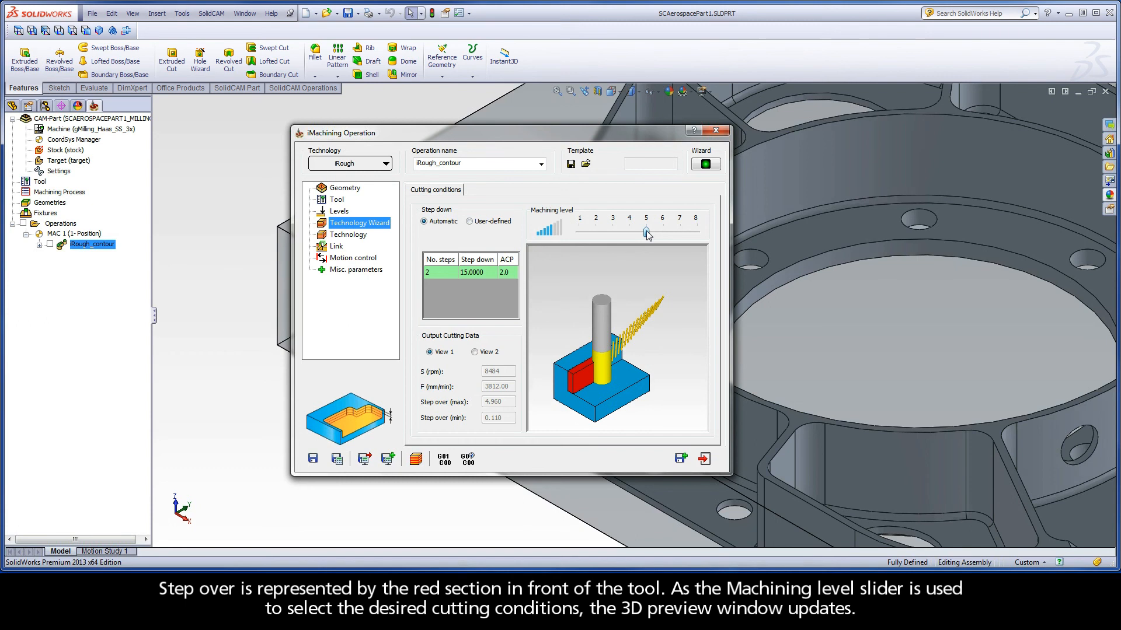
Move the machining level to 1 and back to 5, and examine the chips in the 3D preview up close.
drag(646, 233, 580, 234)
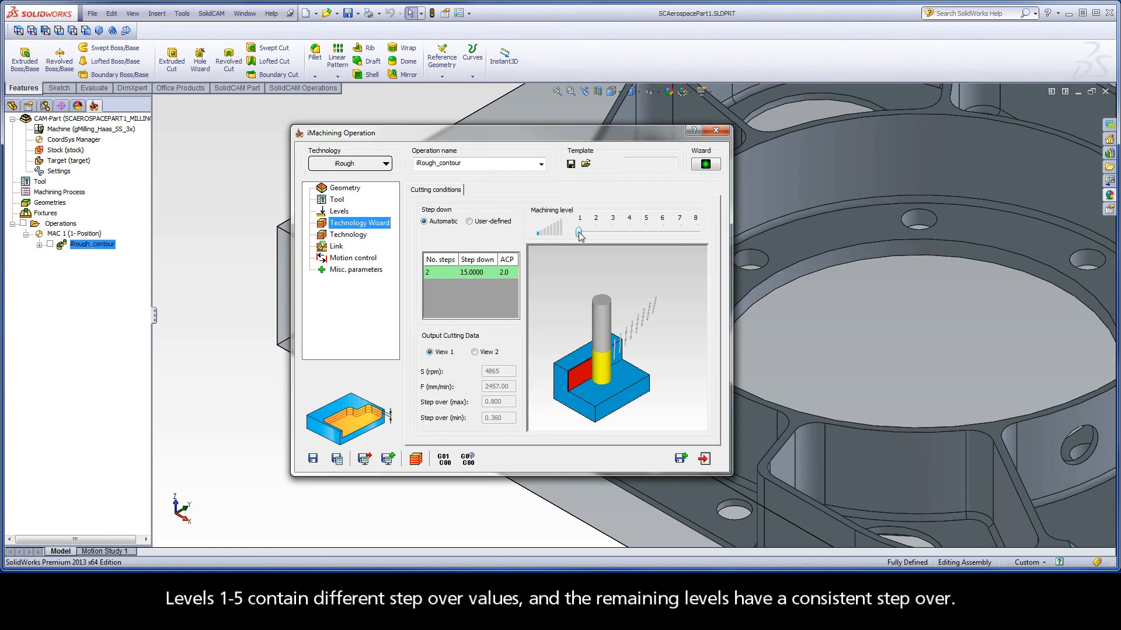
drag(578, 232, 646, 233)
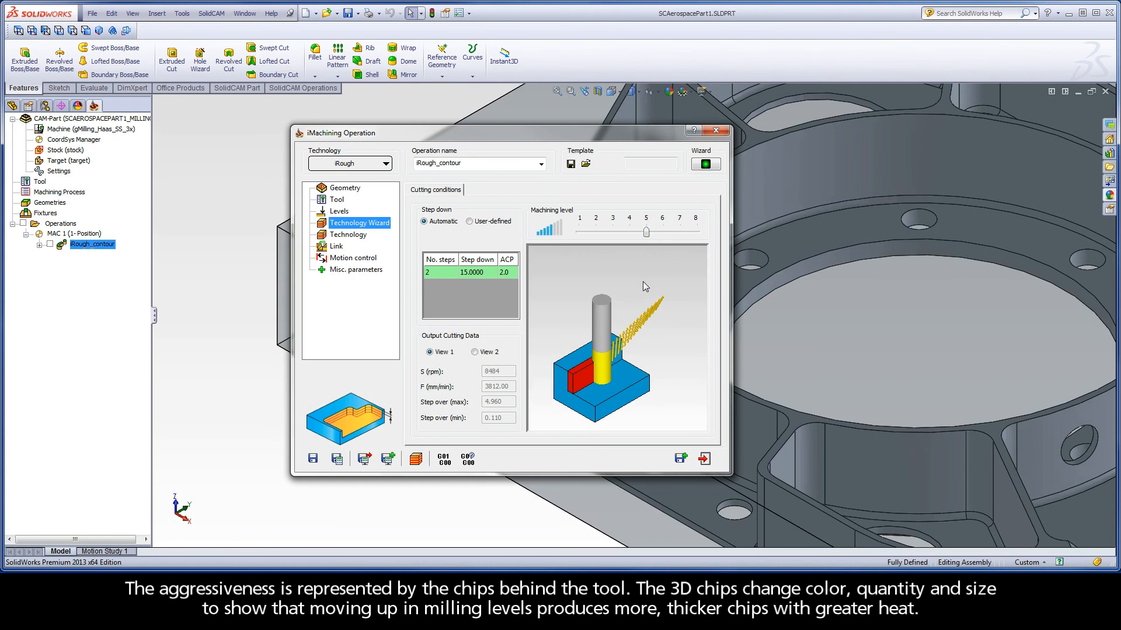
scroll(628, 348, up, 5)
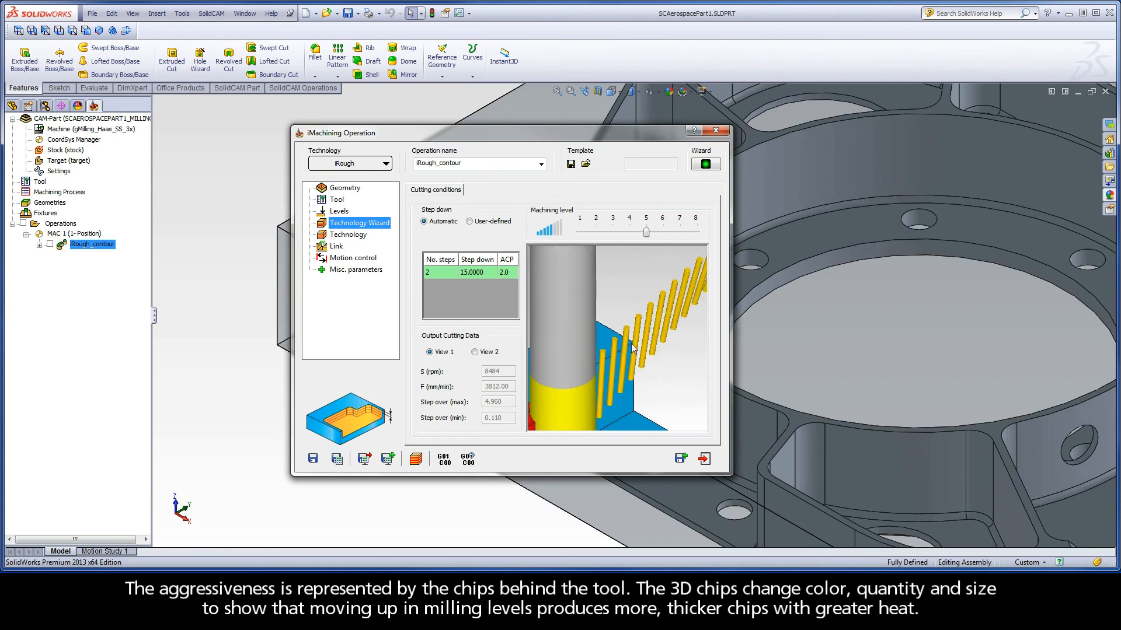
middle_drag(622, 348, 608, 340)
middle_drag(622, 378, 624, 328)
mouse_move(646, 233)
mouse_down()
mouse_move(578, 234)
mouse_move(697, 233)
mouse_move(648, 233)
mouse_up()
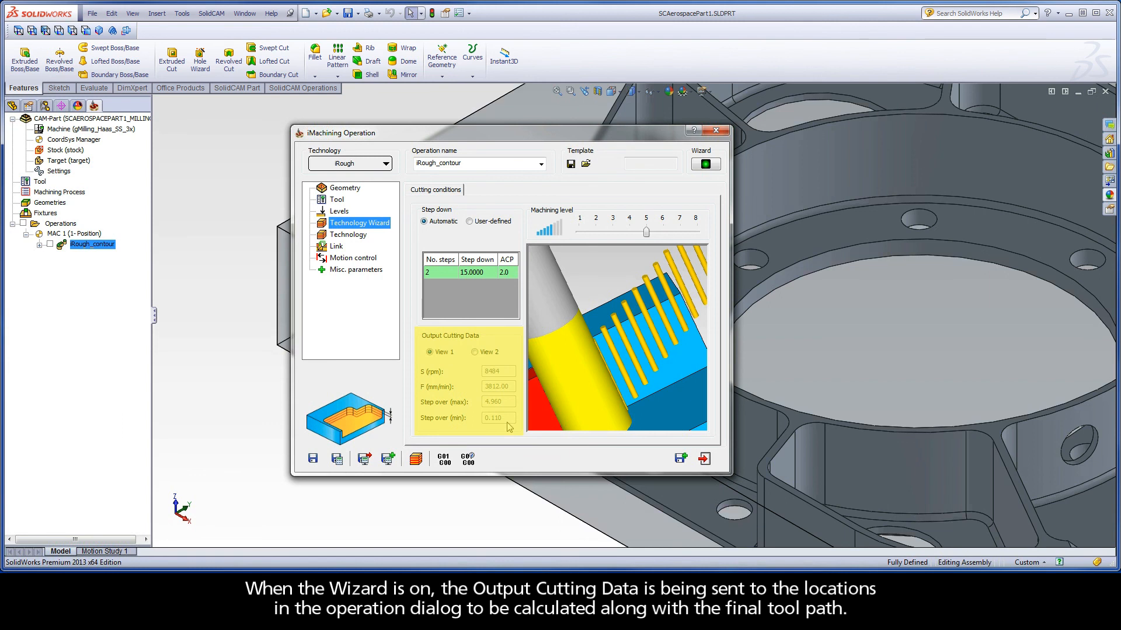
Check the tool's feed and spin data, and the step down and cutting angles in the operation's technology parameters.
click(342, 201)
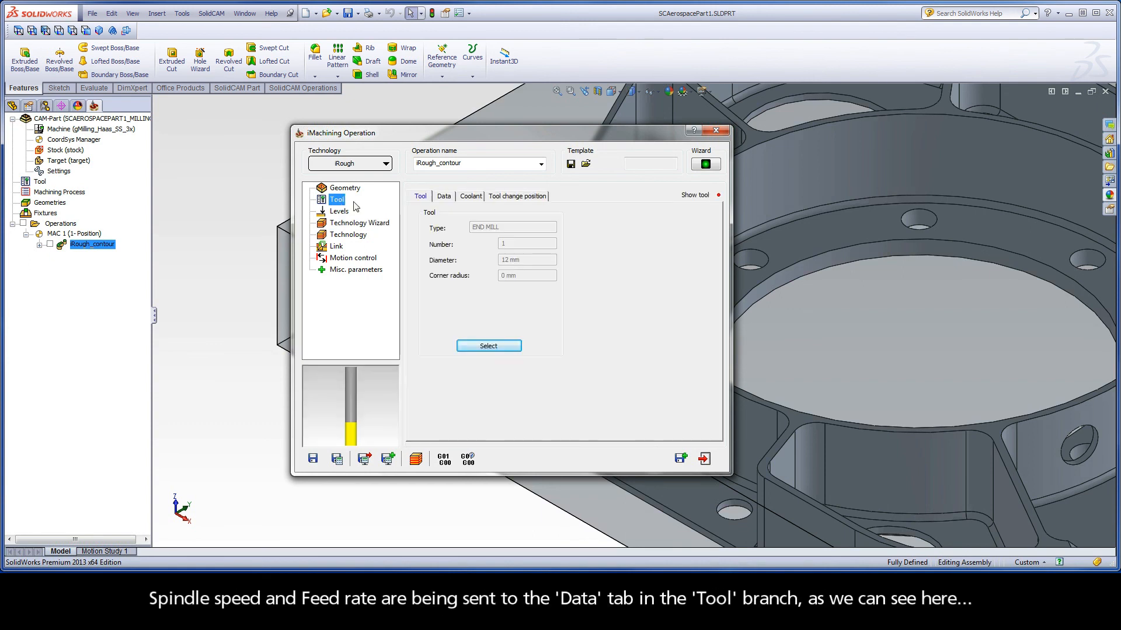
click(444, 197)
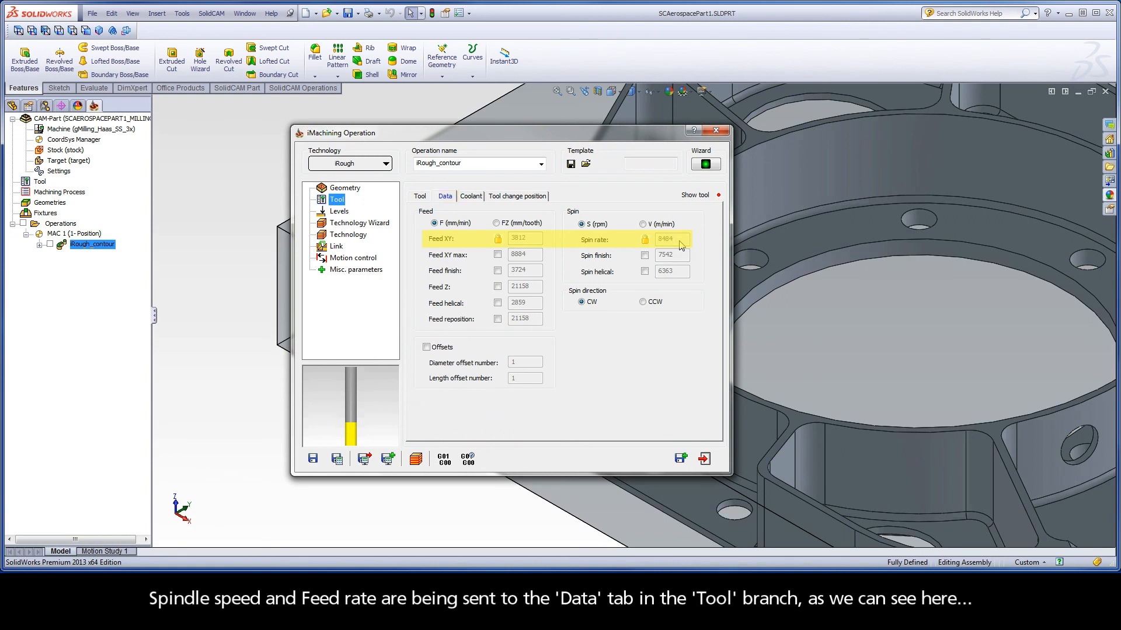
click(348, 235)
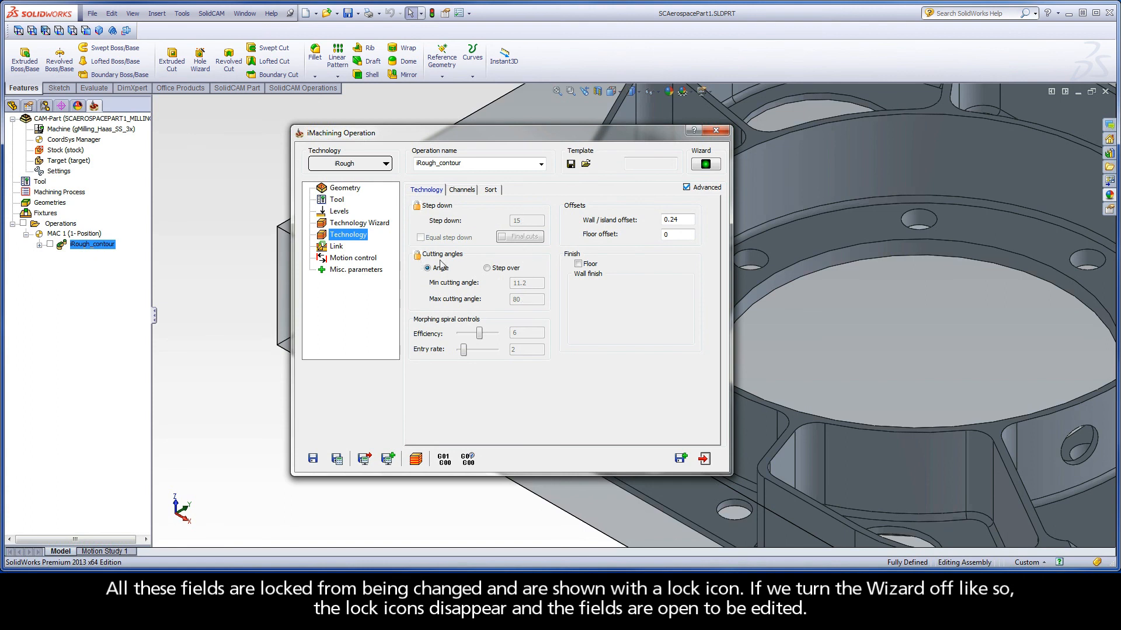
Turn the Wizard off for iRough_contour and check that the step down, min and max cutting angle fields can be edited.
click(705, 165)
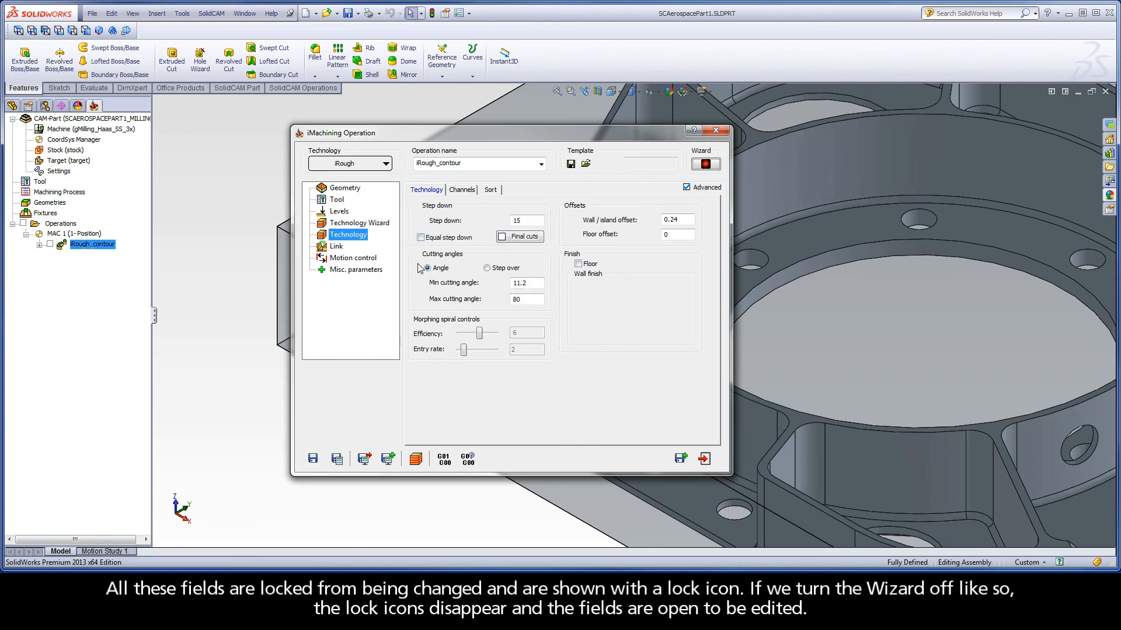
click(515, 220)
click(528, 283)
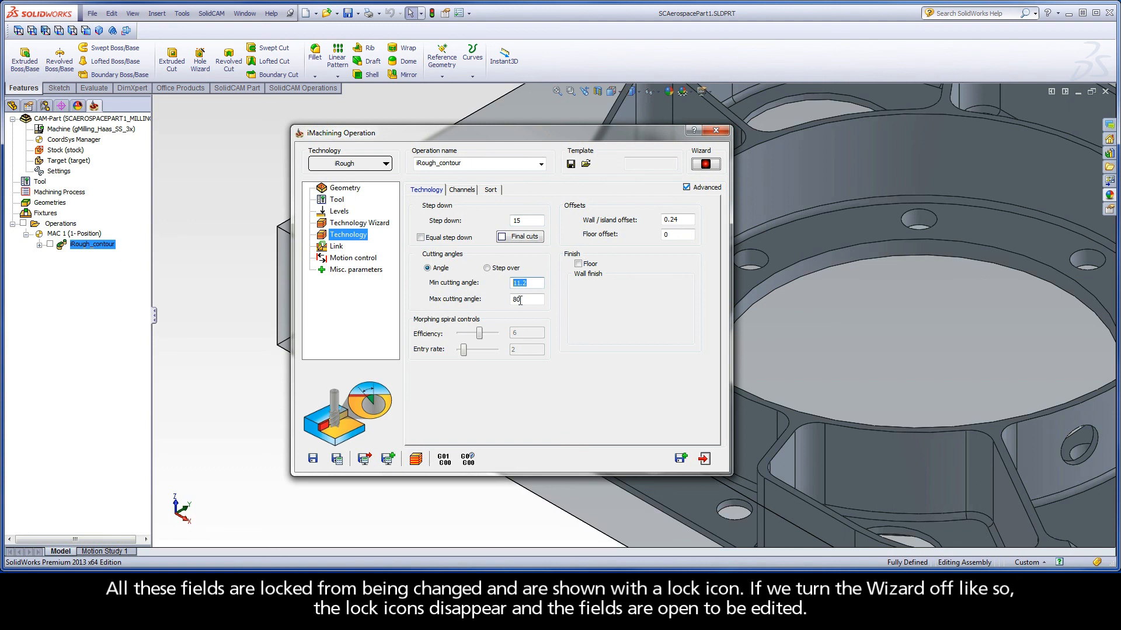
click(527, 300)
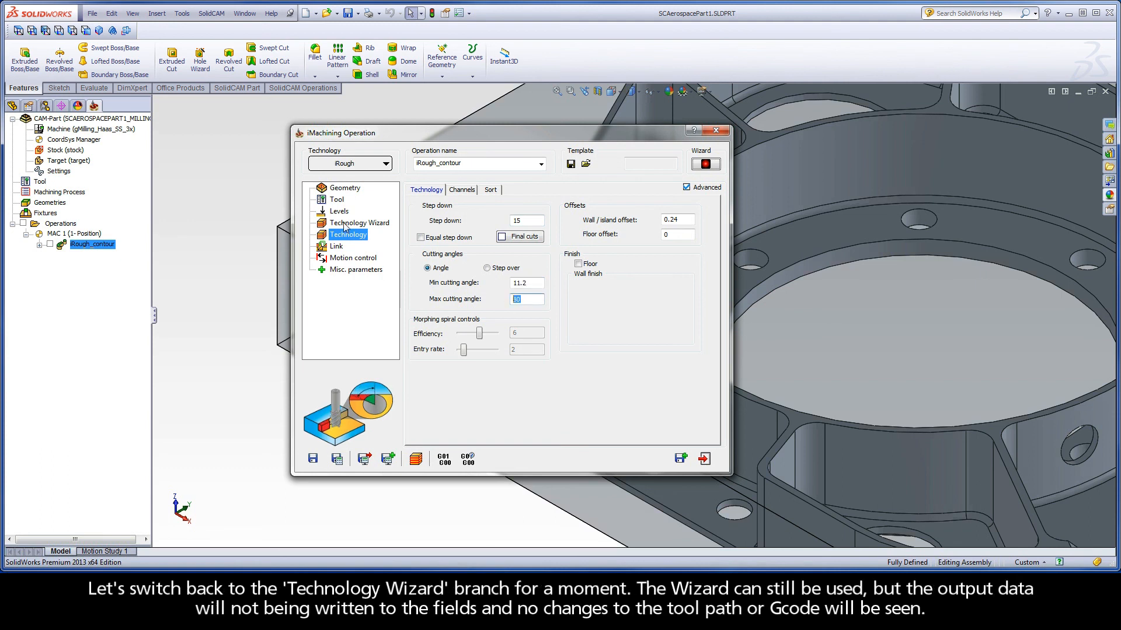
Return to the Technology Wizard, try machining level 8, and set the machining level to 3.
click(382, 225)
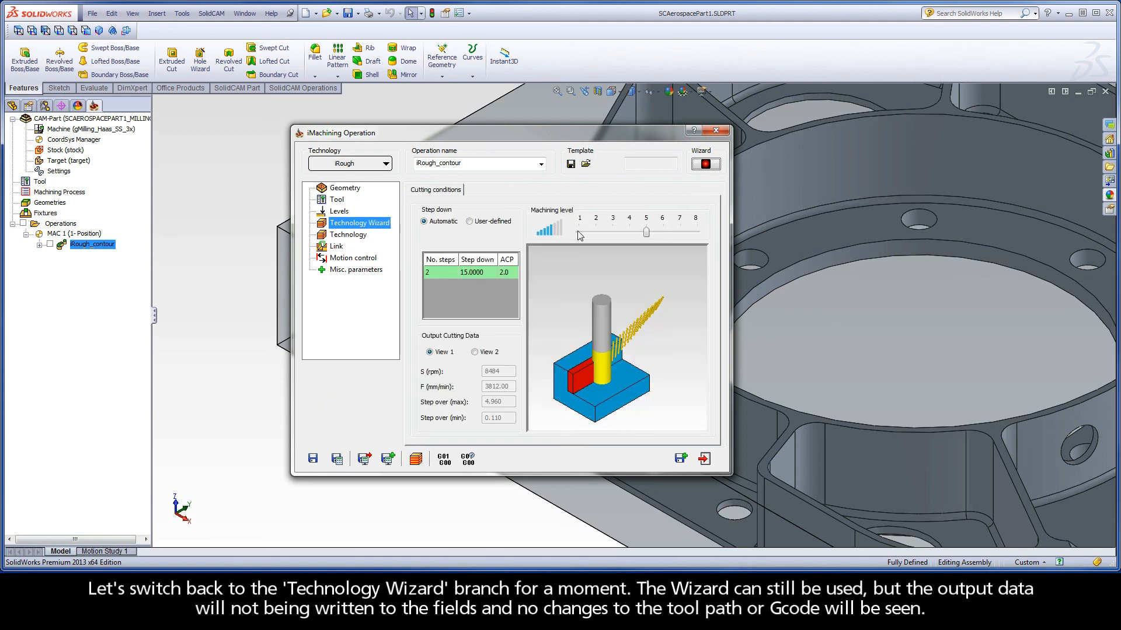
drag(646, 233, 698, 232)
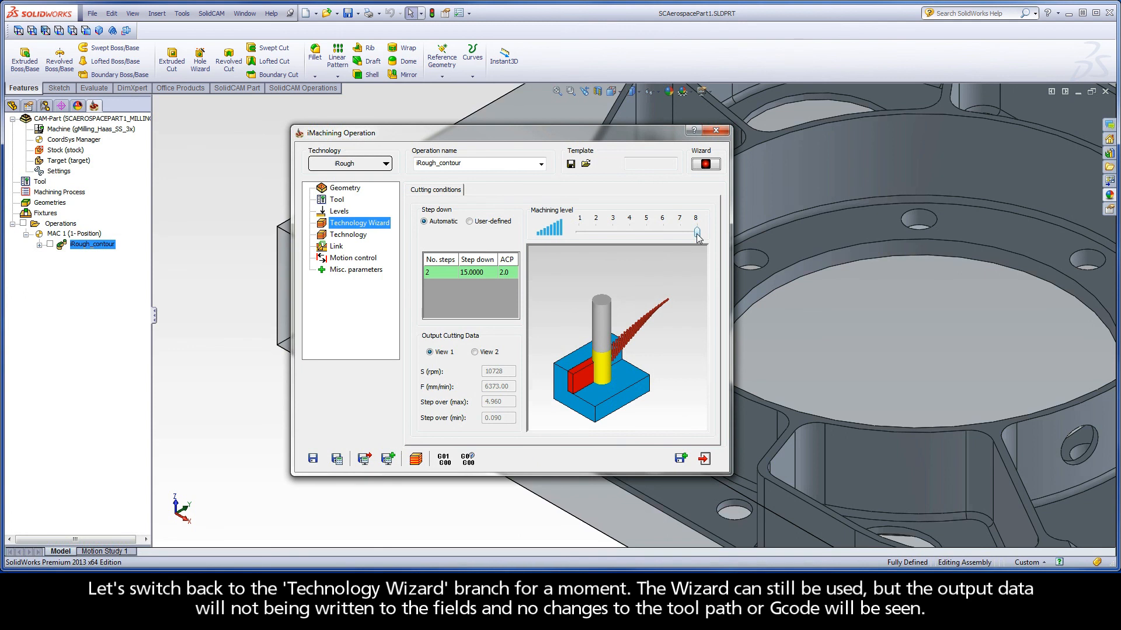
drag(698, 236, 613, 239)
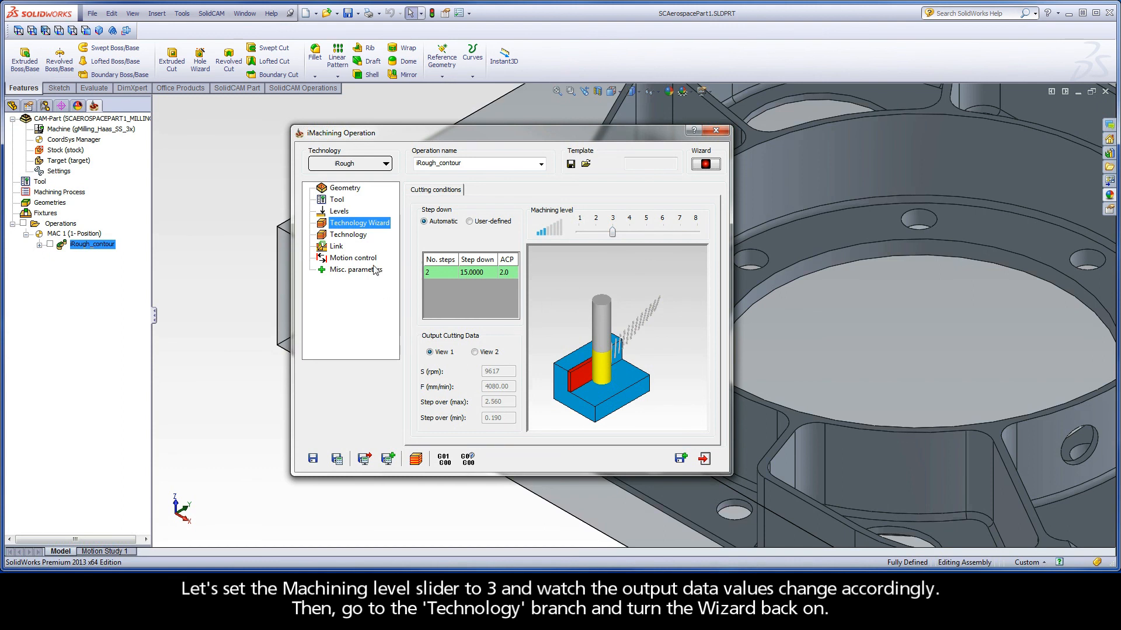
Turn the Wizard back on from the operation's technology parameters and return to the Technology Wizard's cutting conditions.
click(356, 236)
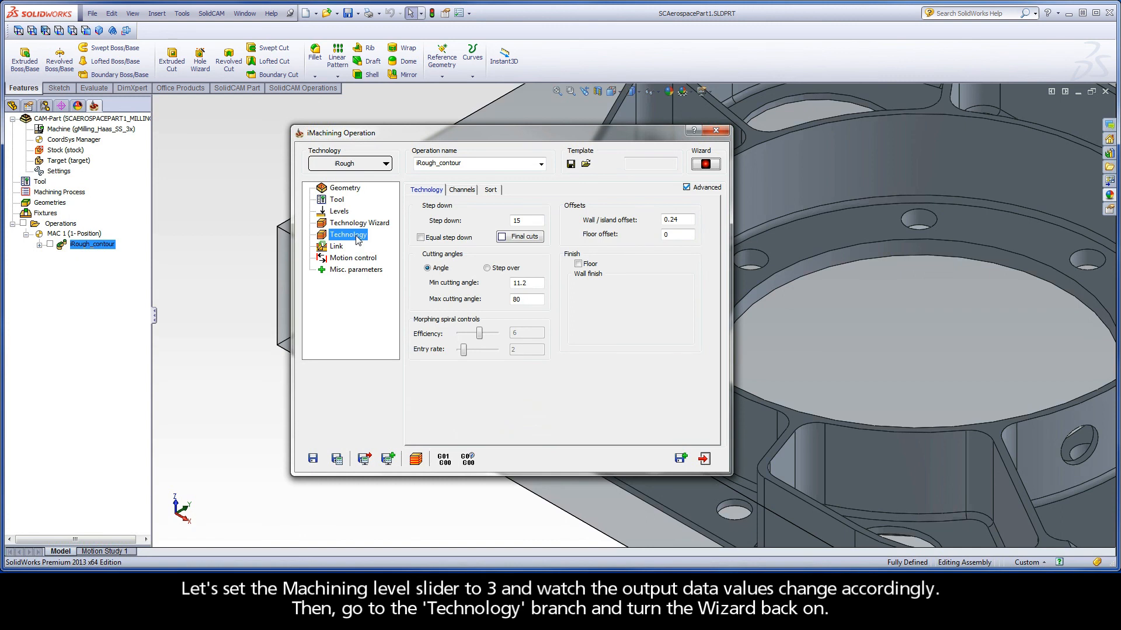
click(705, 165)
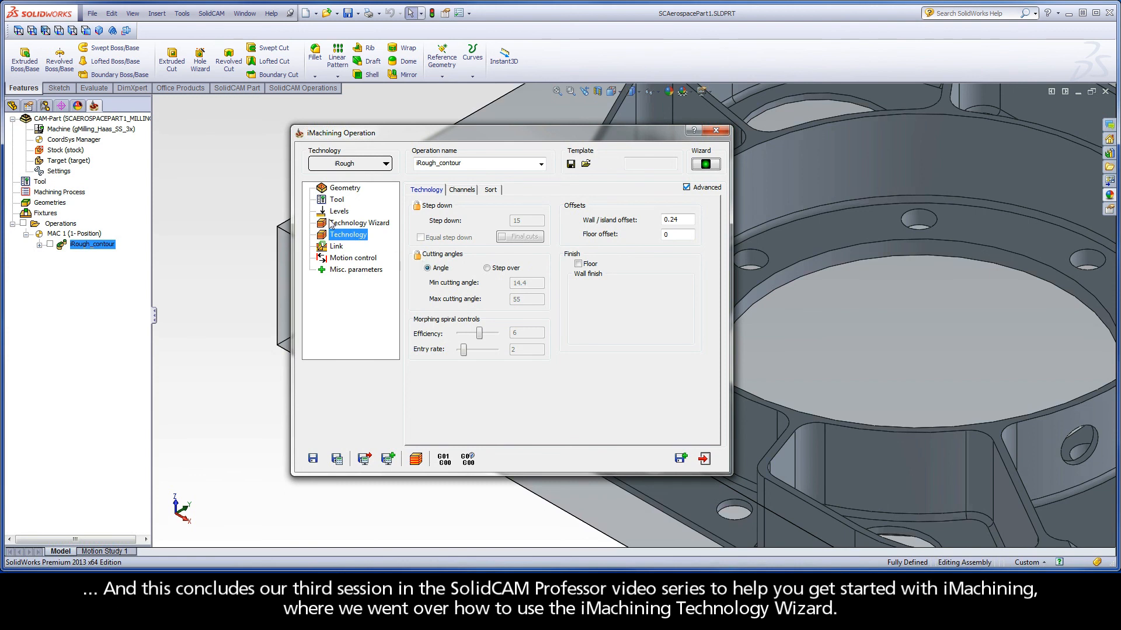
click(391, 227)
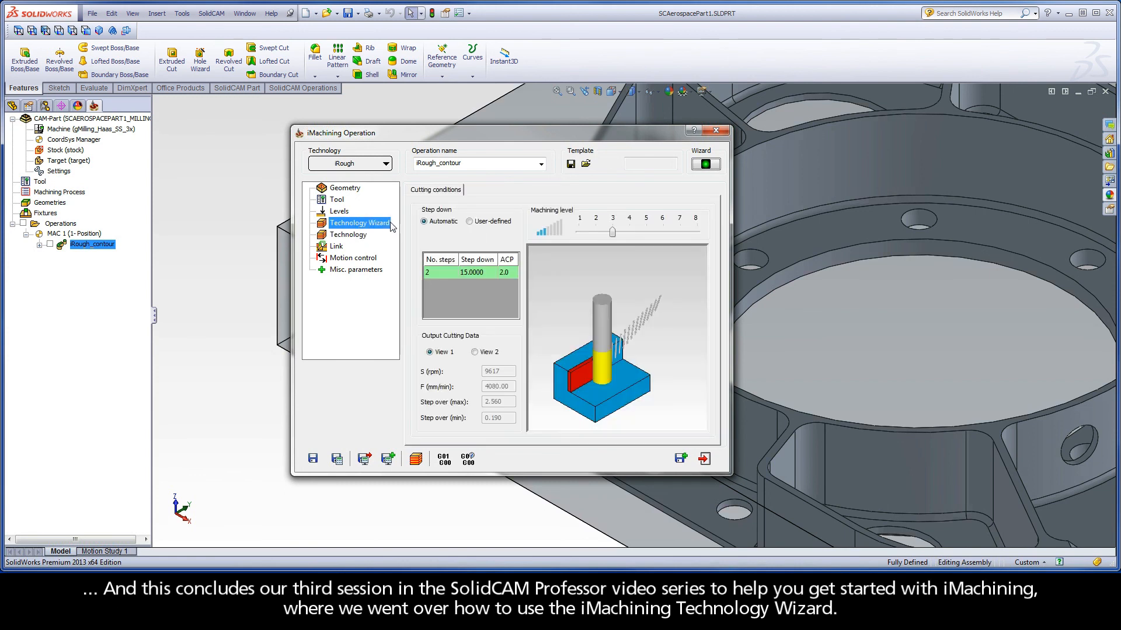